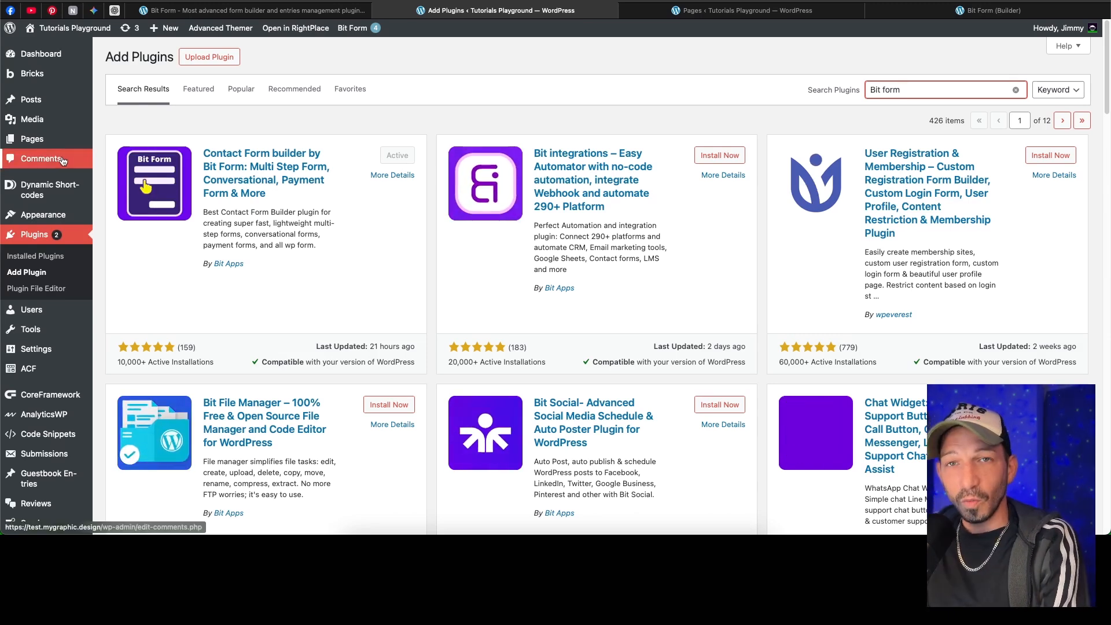
# Step: Open the list of all forms in Bit Form Pro
pyautogui.scroll(-10, 40, 510)
pyautogui.moveTo(41, 503)
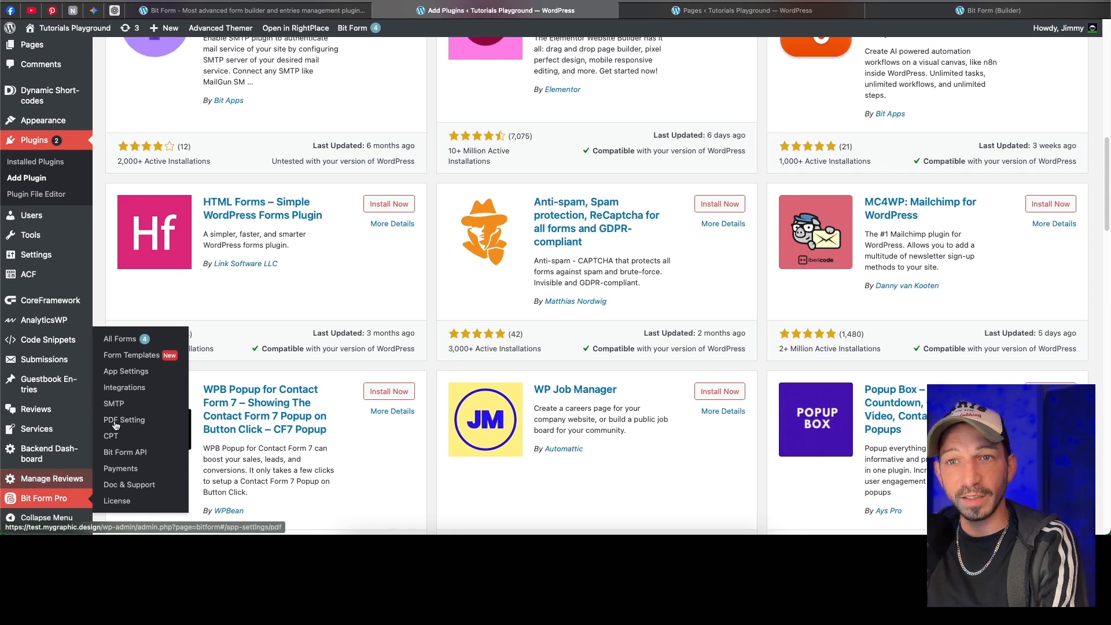
pyautogui.click(116, 341)
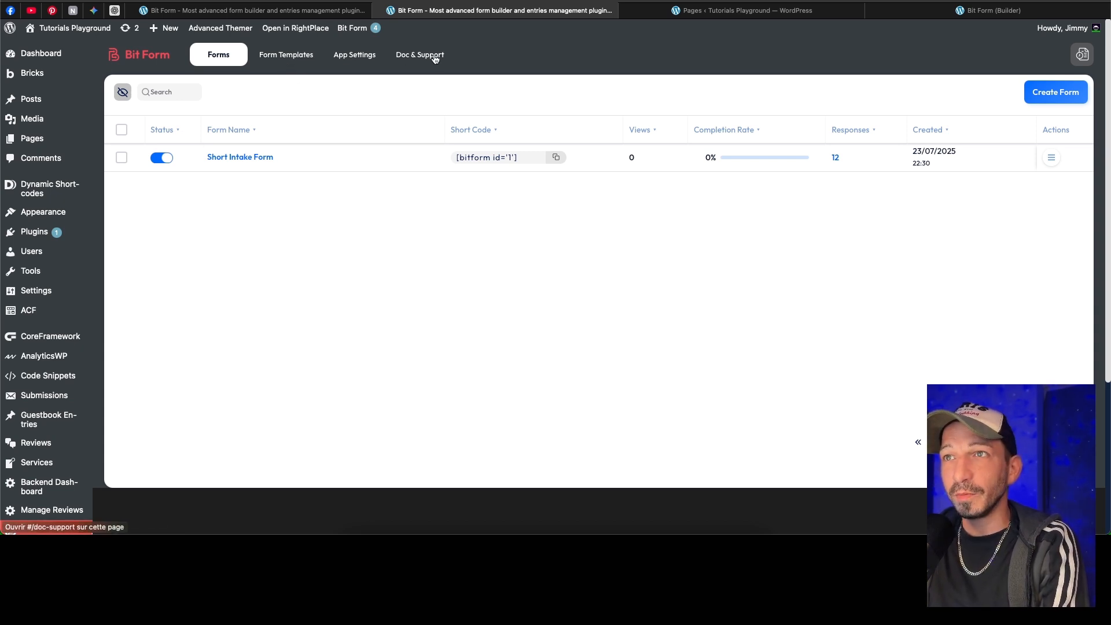
# Step: Look over the form templates and the general app settings, including the validation error message option
pyautogui.click(286, 58)
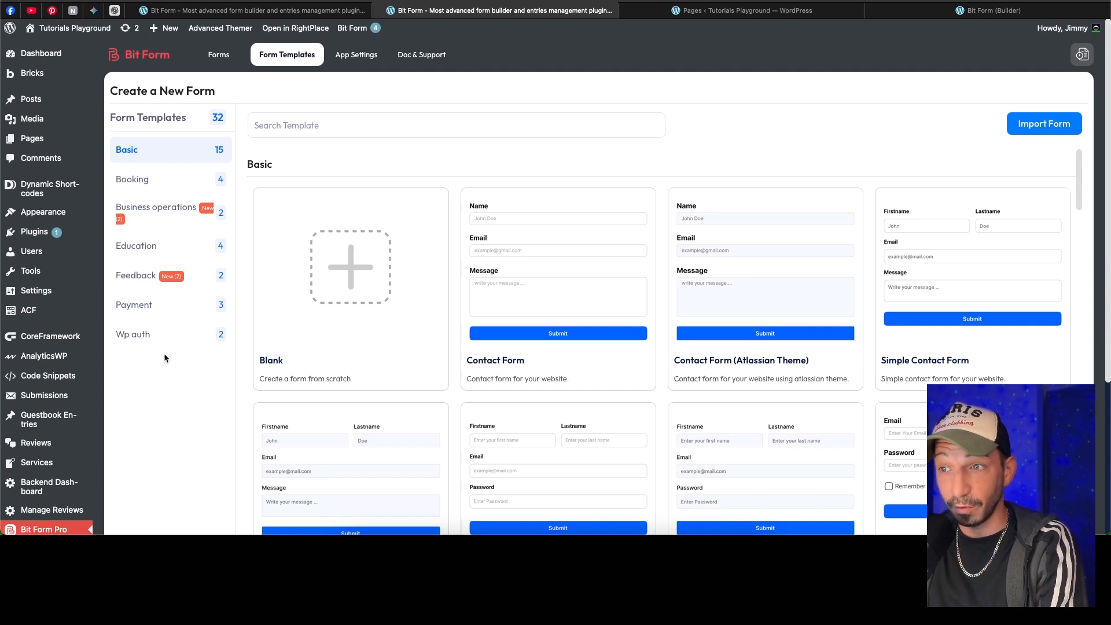
pyautogui.click(363, 56)
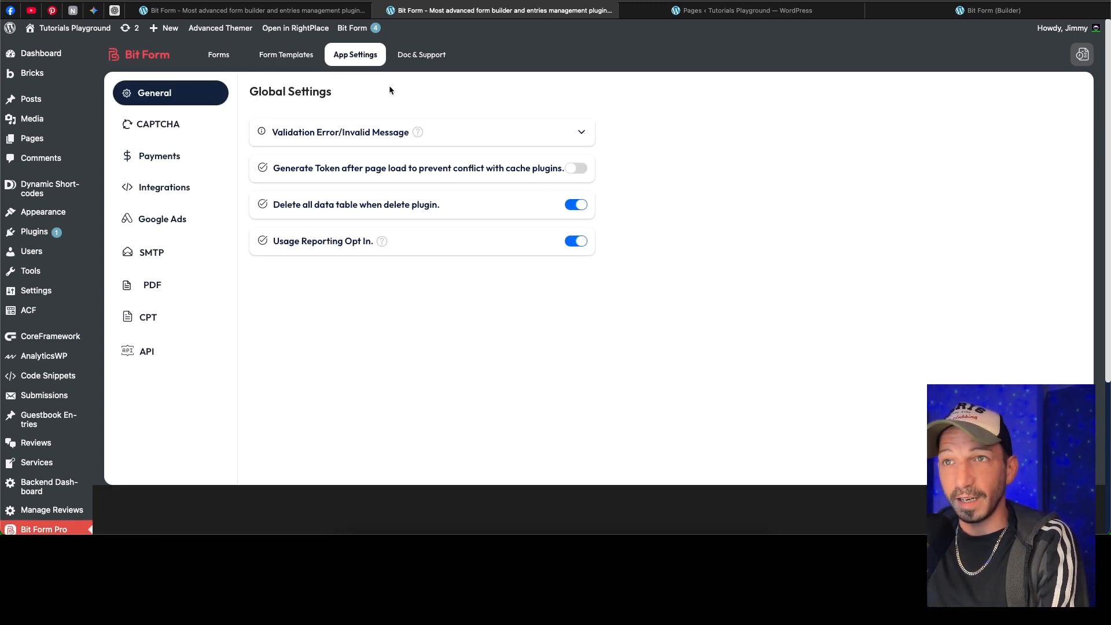
pyautogui.click(463, 130)
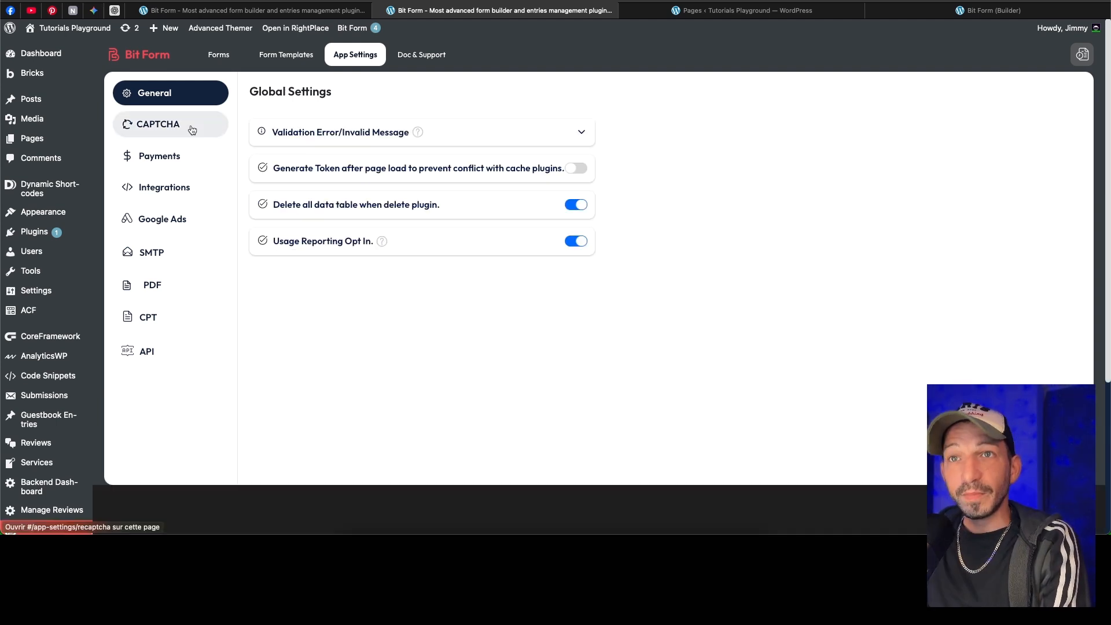
# Step: Examine the CAPTCHA options, payment gateways and available integrations in the app settings
pyautogui.click(192, 130)
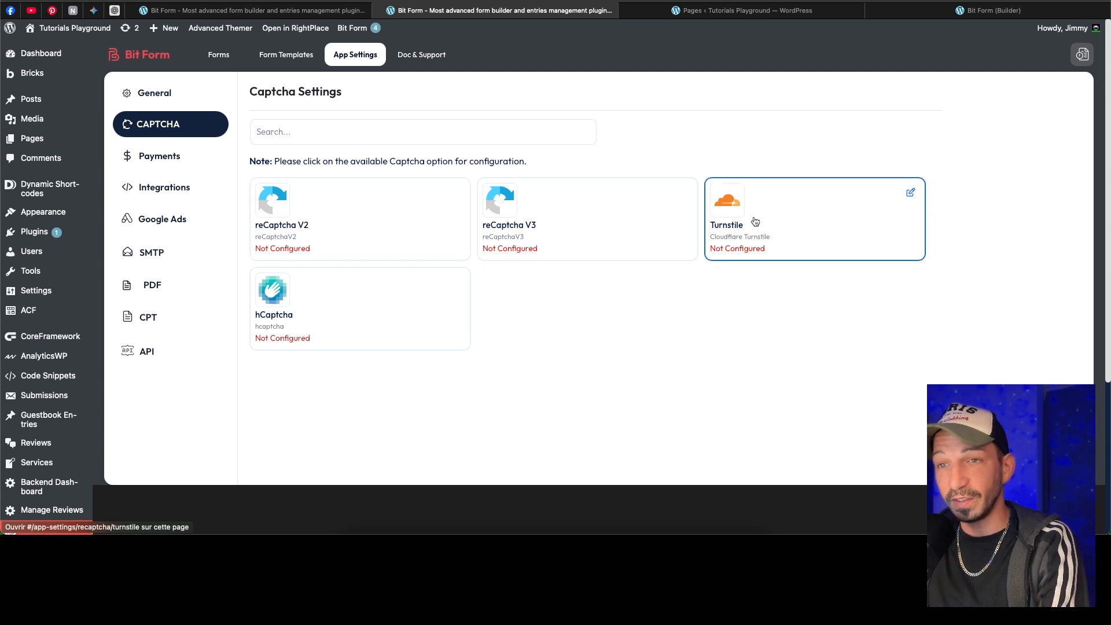
pyautogui.click(173, 162)
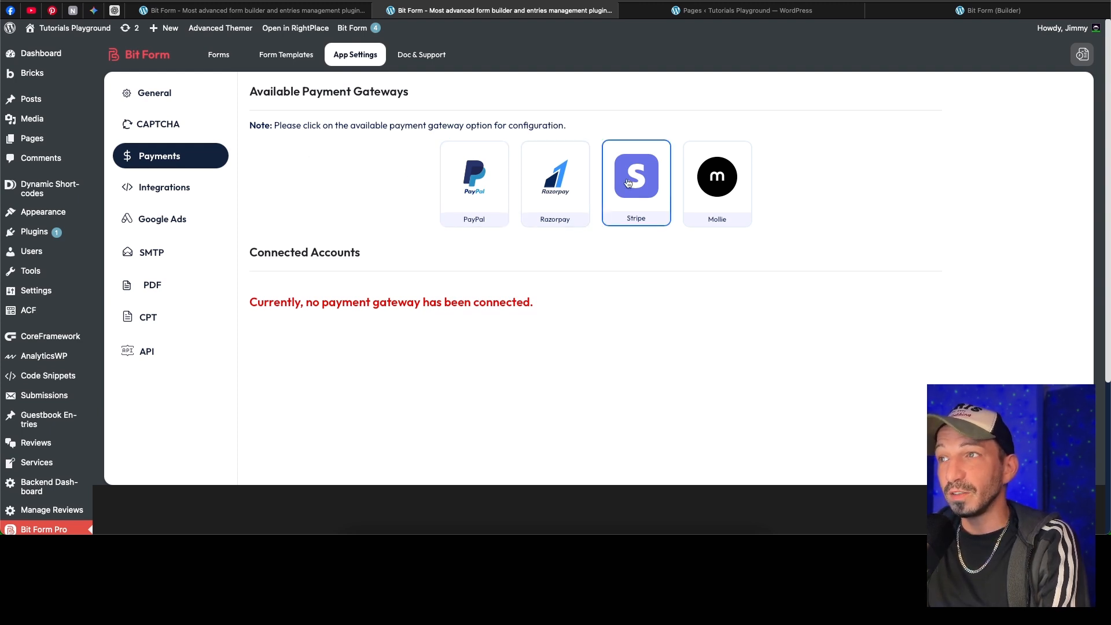
pyautogui.click(197, 188)
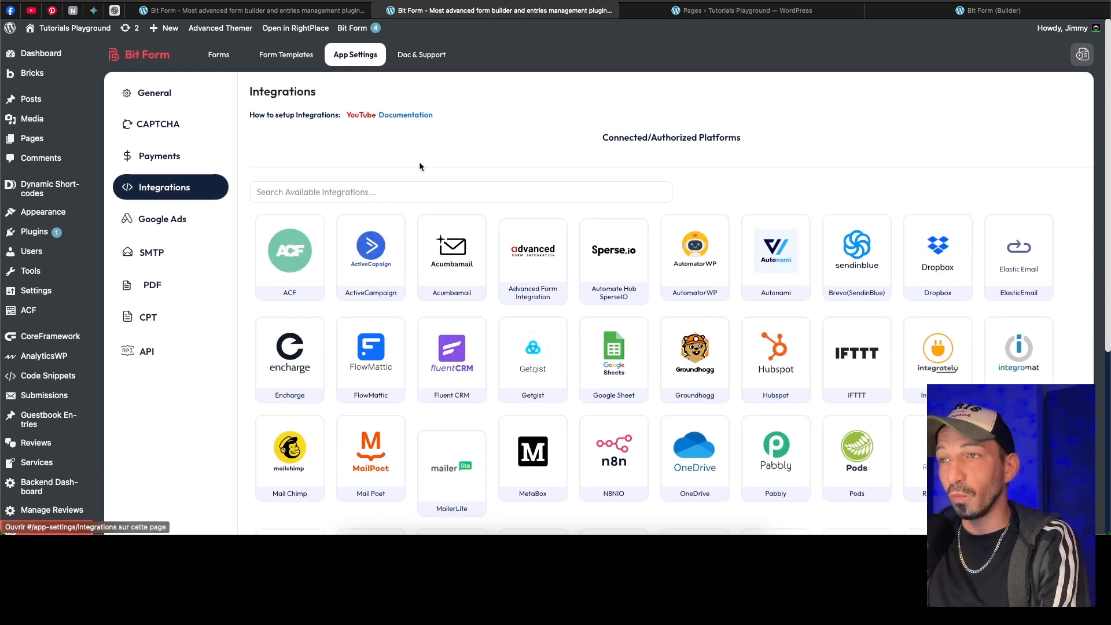
pyautogui.scroll(-1, 733, 168)
pyautogui.scroll(-5, 732, 166)
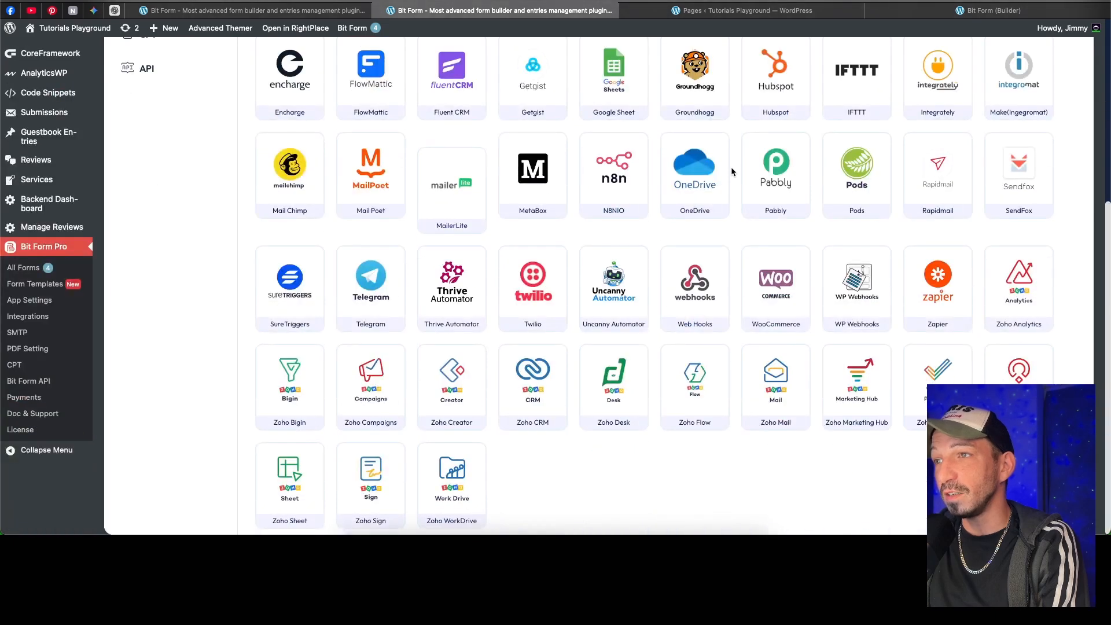
pyautogui.scroll(5, 732, 170)
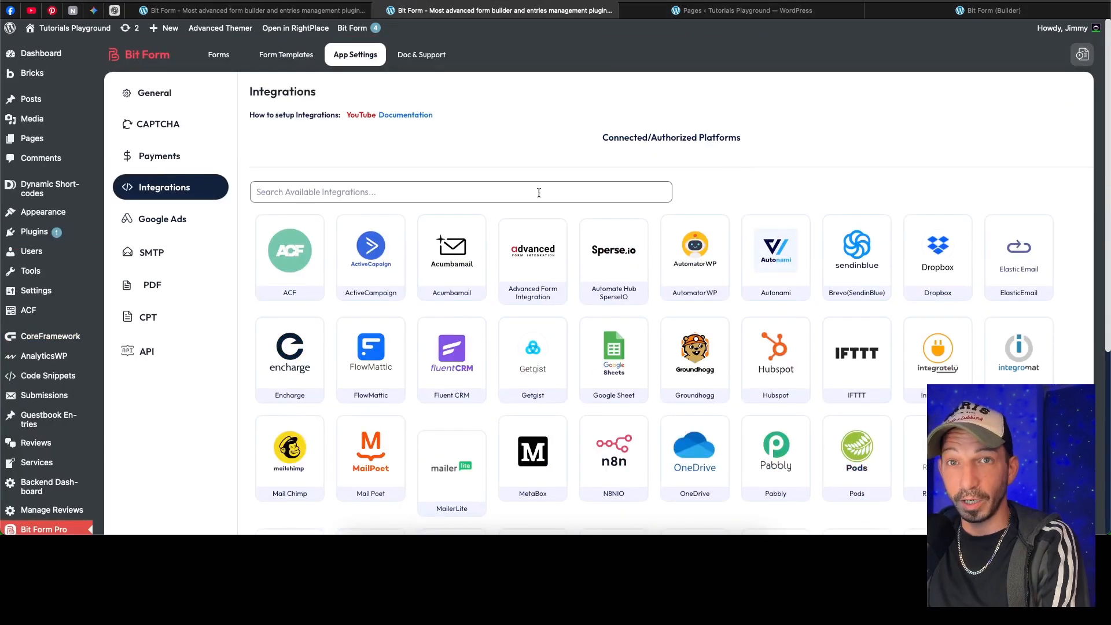
# Step: Review the Google Ads, SMTP, PDF, CPT and API settings, including the available PDF paper sizes
pyautogui.click(164, 220)
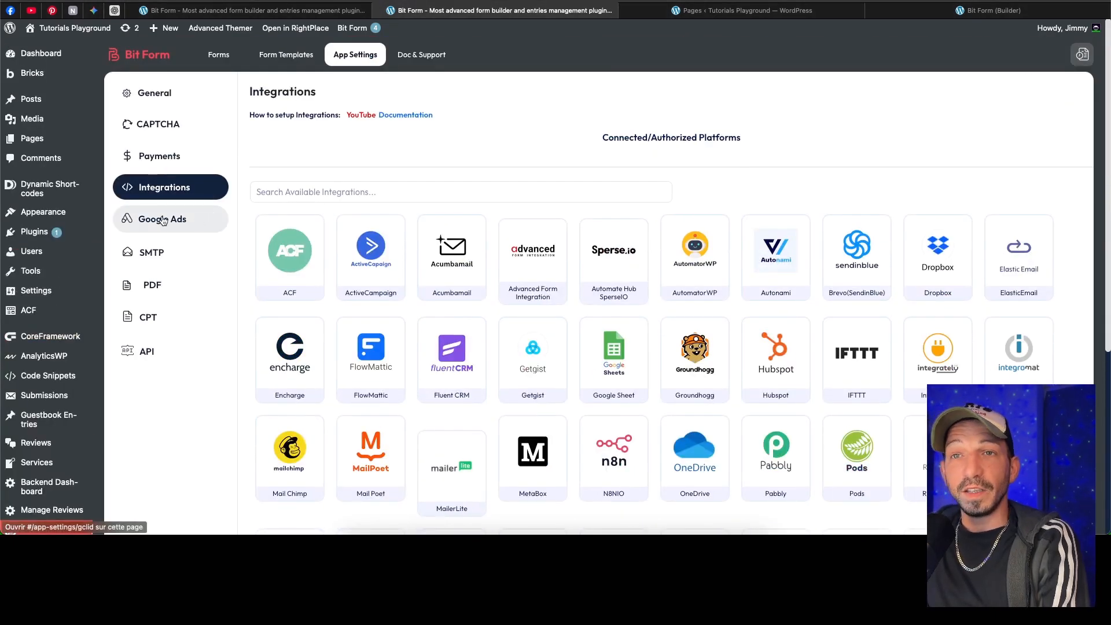
pyautogui.click(159, 256)
pyautogui.click(165, 284)
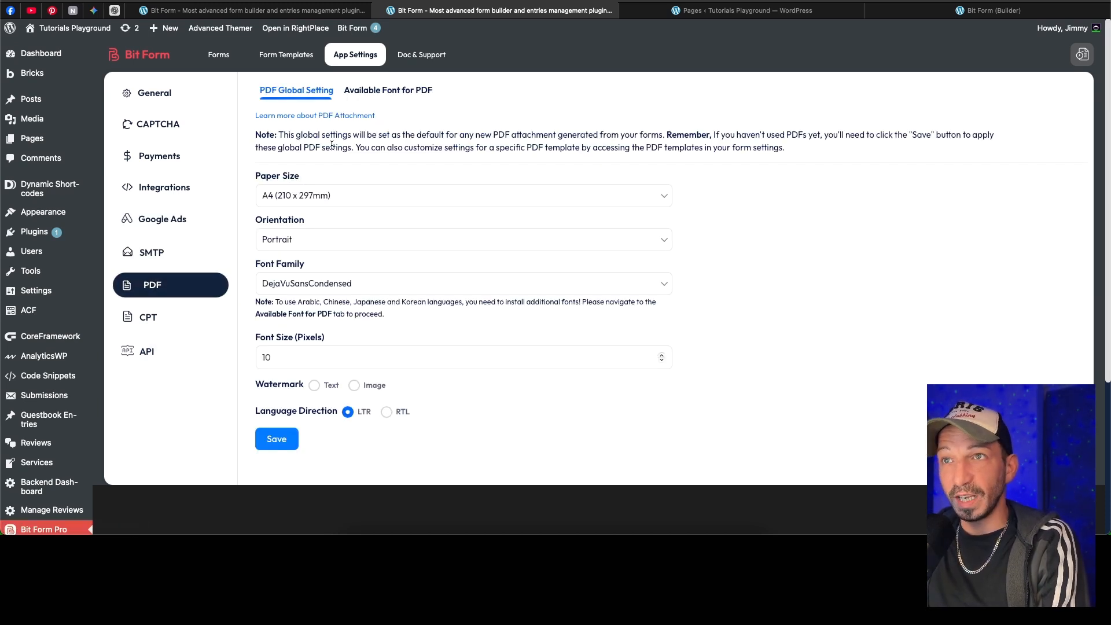
pyautogui.click(353, 195)
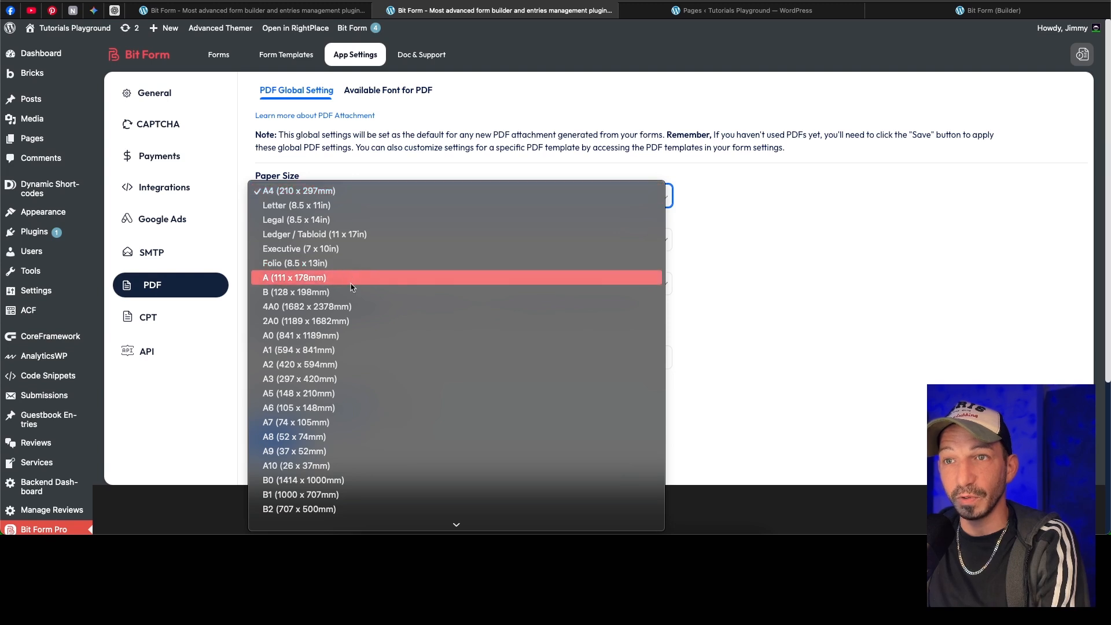
pyautogui.click(365, 173)
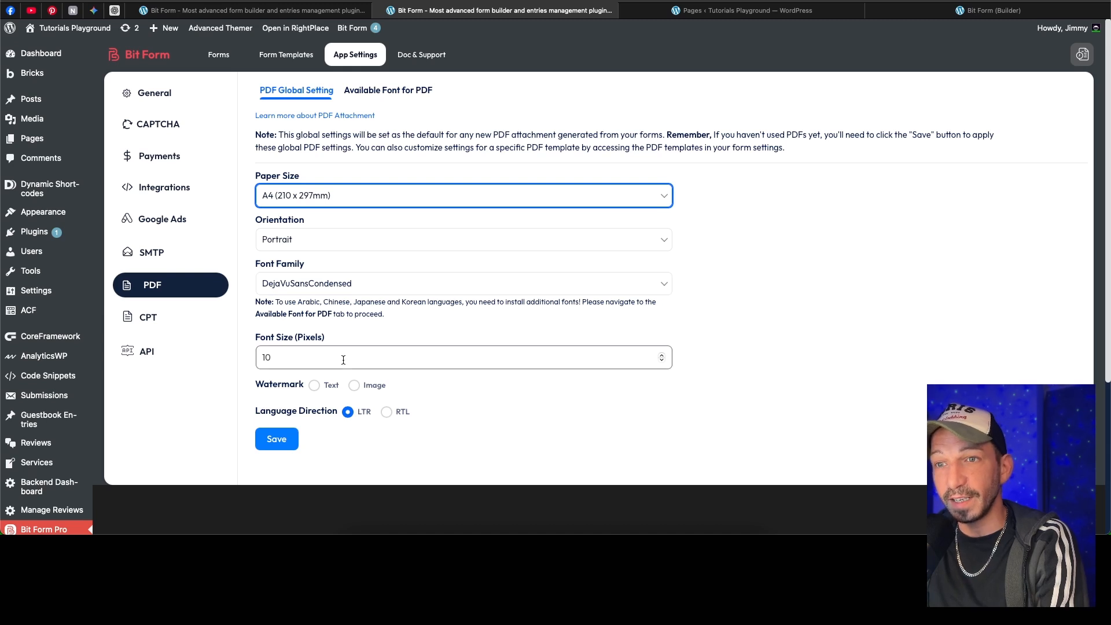
pyautogui.click(178, 314)
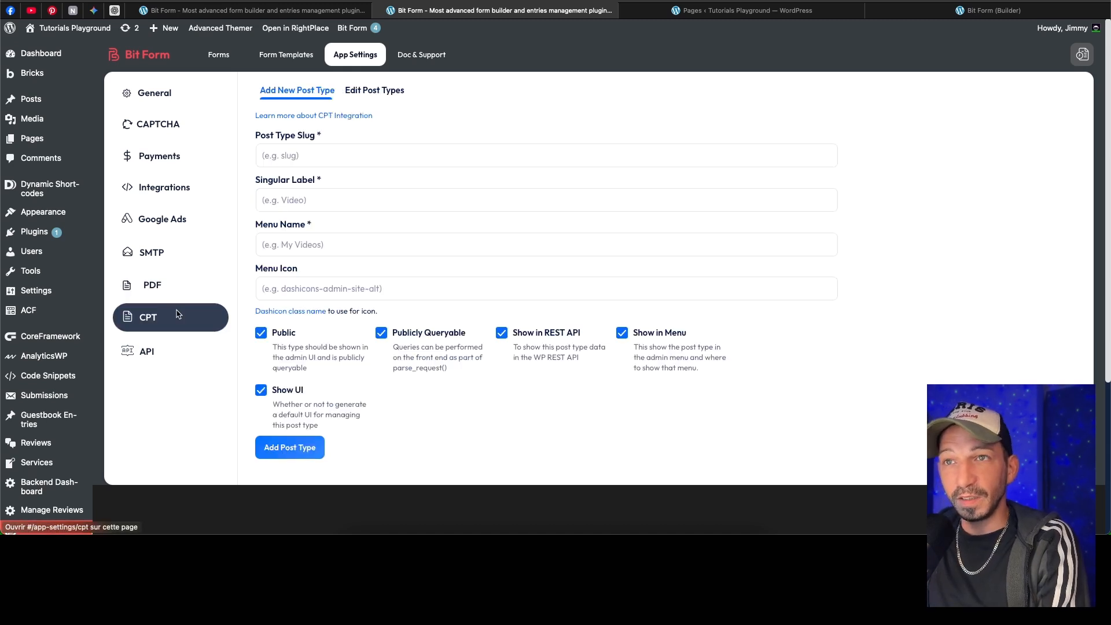
pyautogui.click(177, 361)
# Step: Return to the forms list and create a new form from the Blank template
pyautogui.click(219, 55)
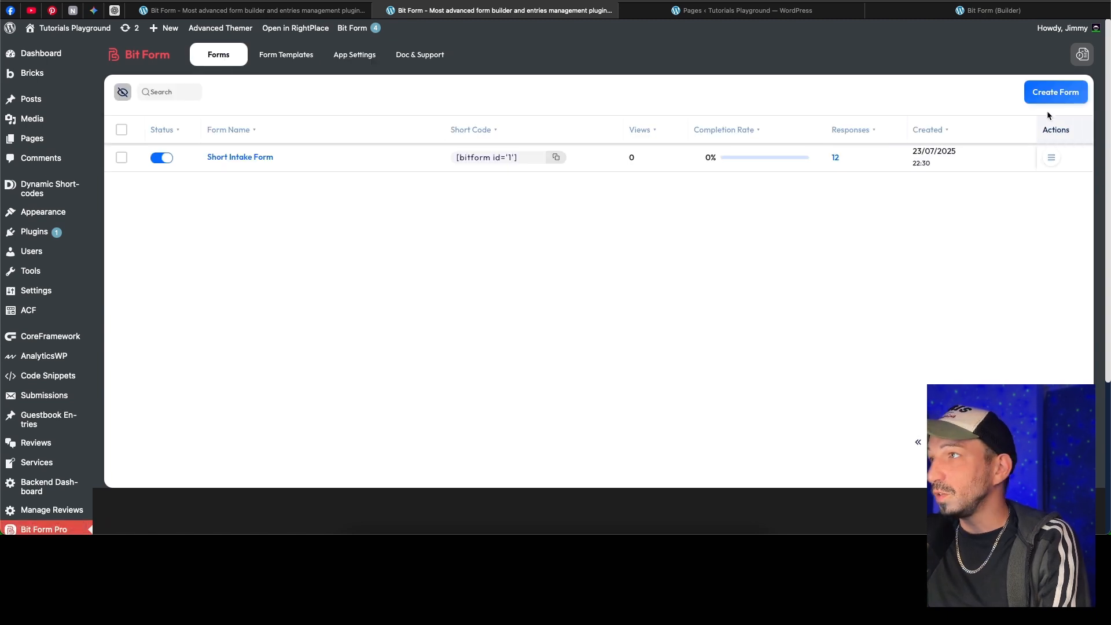
pyautogui.click(1053, 96)
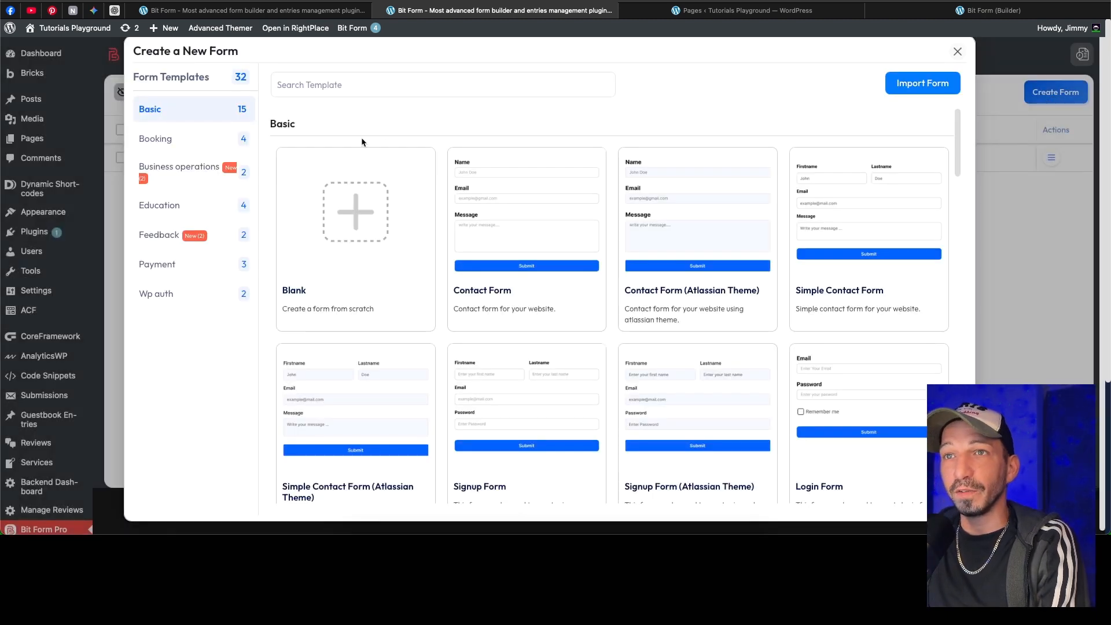
pyautogui.moveTo(354, 223)
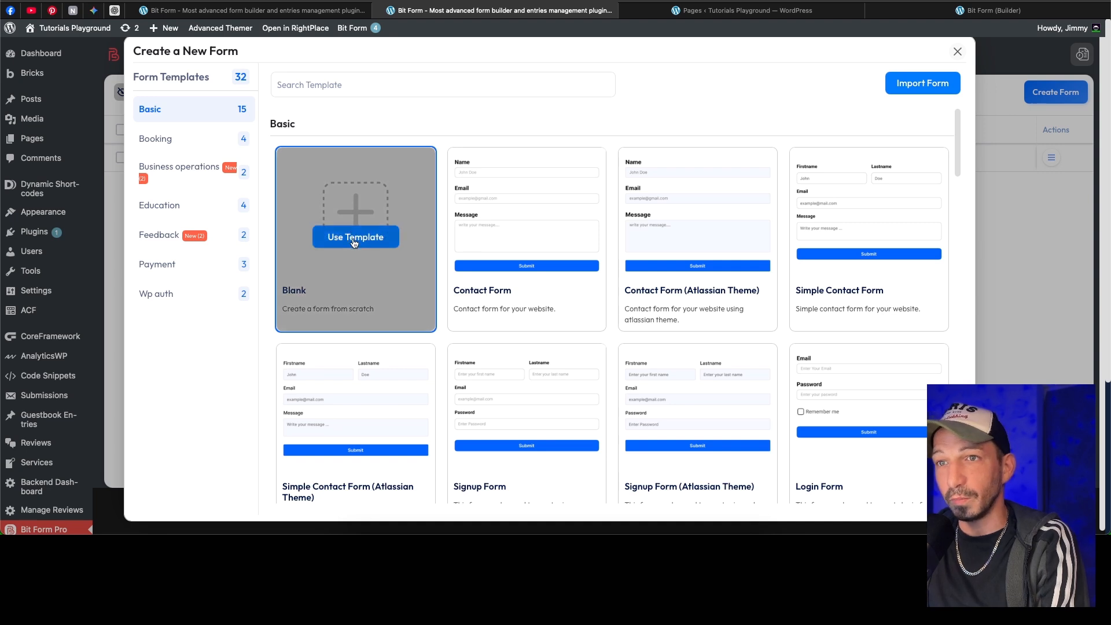
pyautogui.click(354, 238)
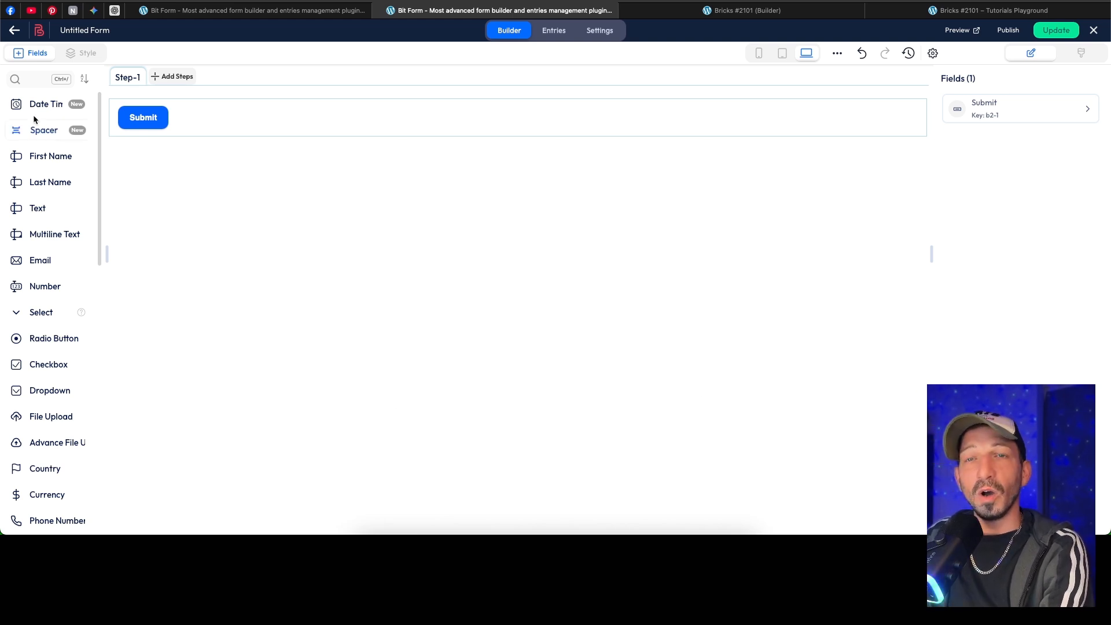
# Step: Look through the available field types and add First Name, Last Name and Multiline Text fields to the form
pyautogui.scroll(-1, 40, 149)
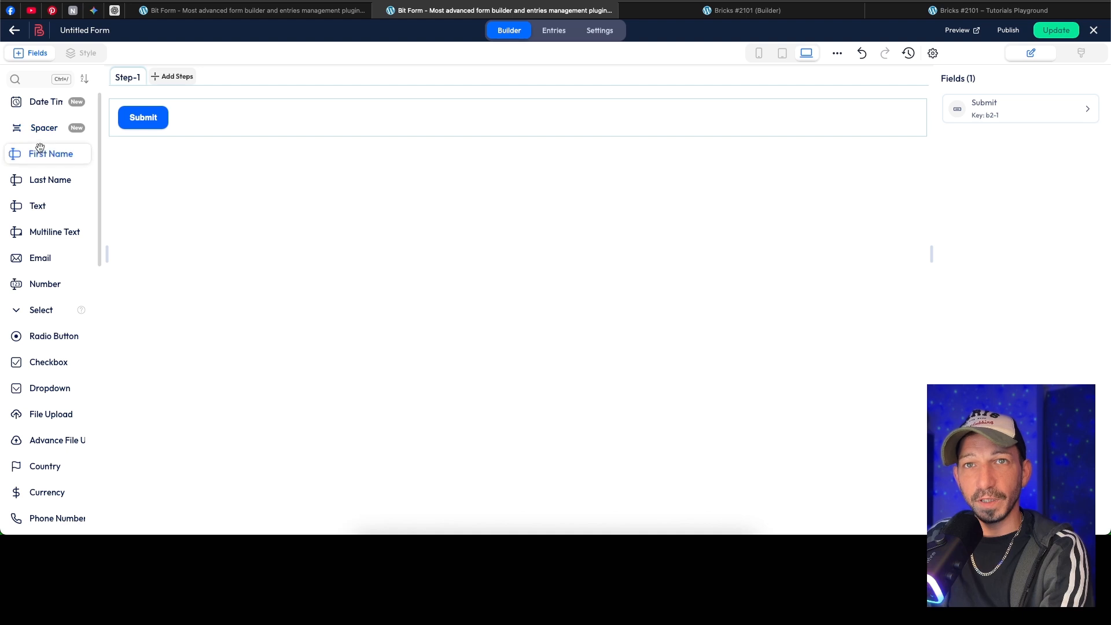
pyautogui.scroll(-8, 43, 162)
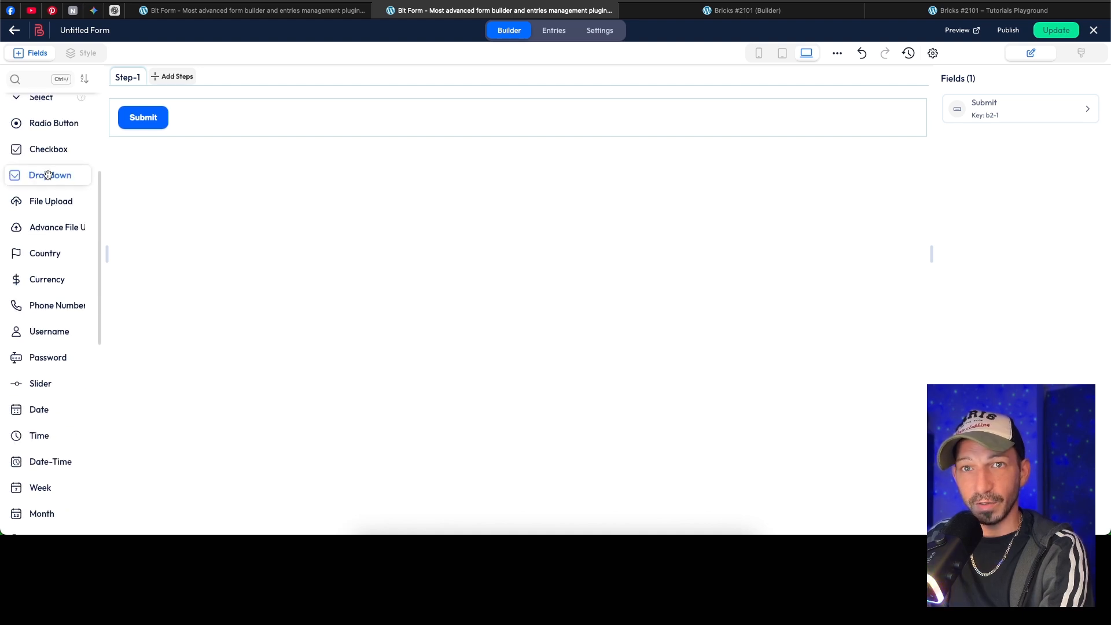
pyautogui.scroll(-3, 48, 175)
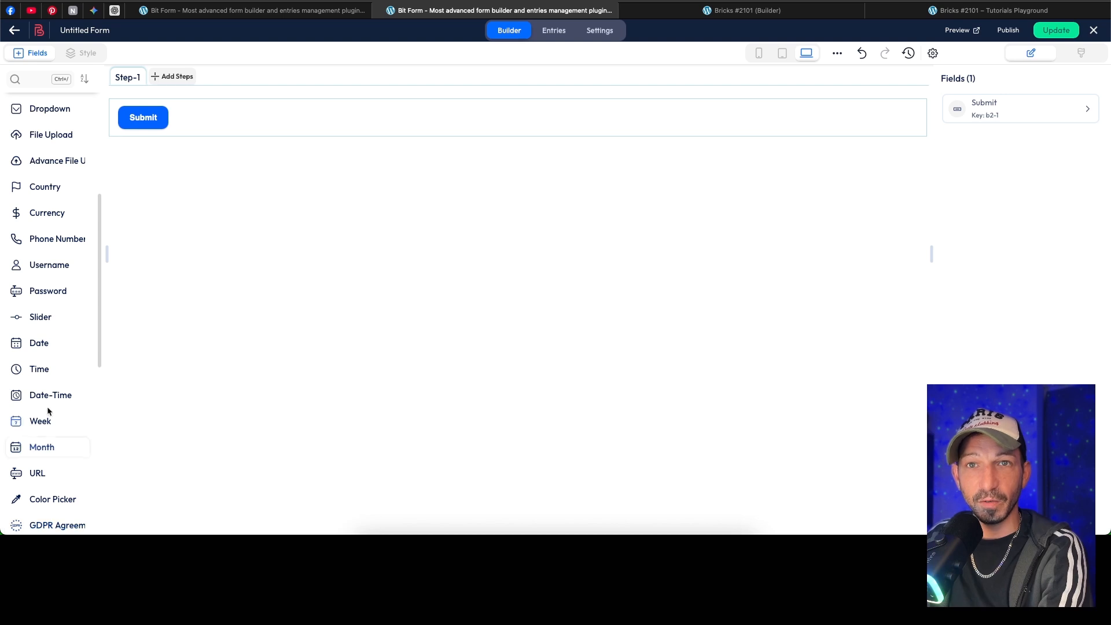
pyautogui.scroll(4, 48, 411)
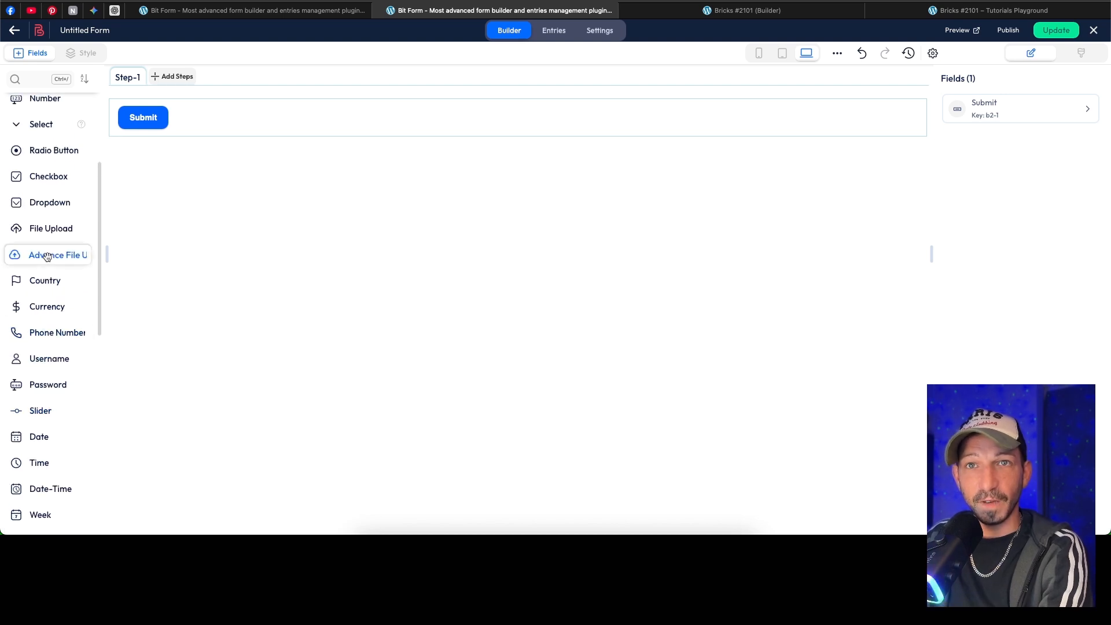
pyautogui.scroll(6, 47, 256)
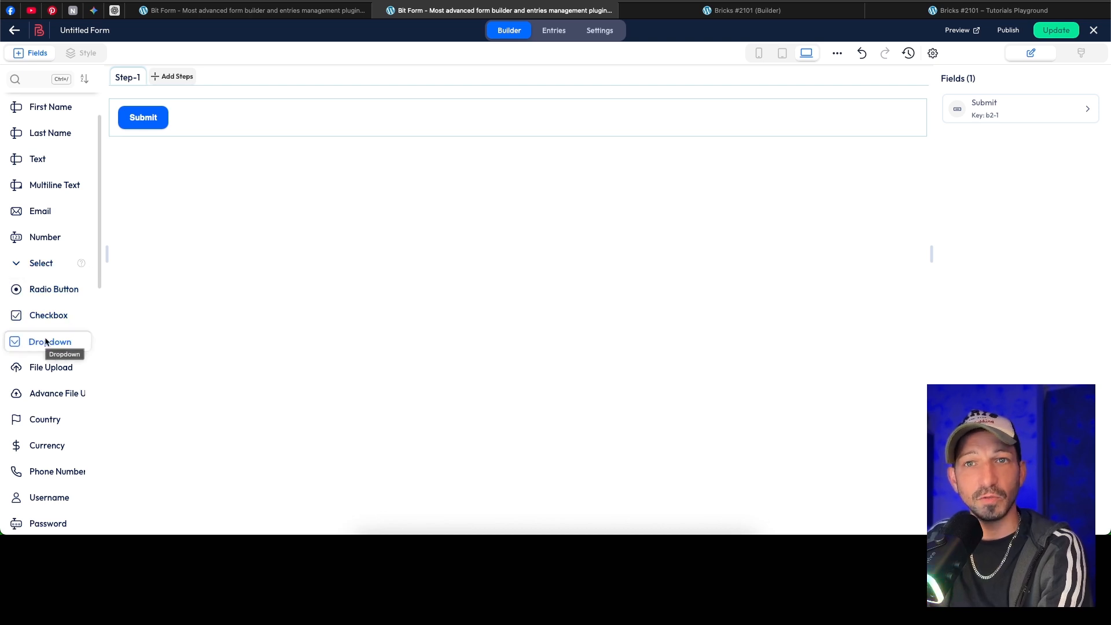
pyautogui.scroll(2, 38, 295)
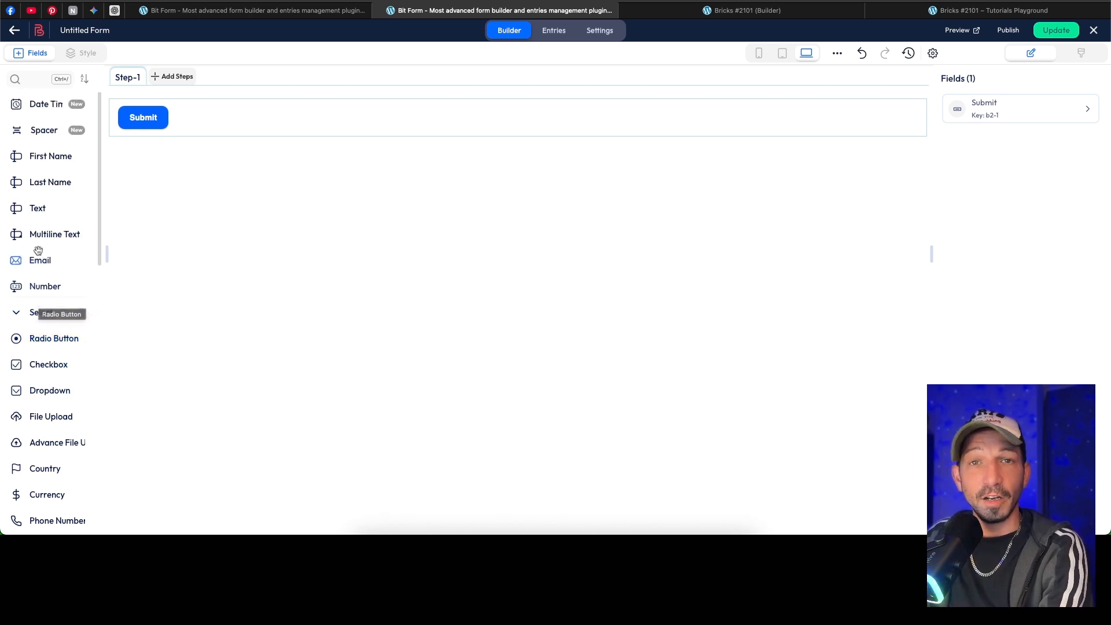
pyautogui.click(40, 161)
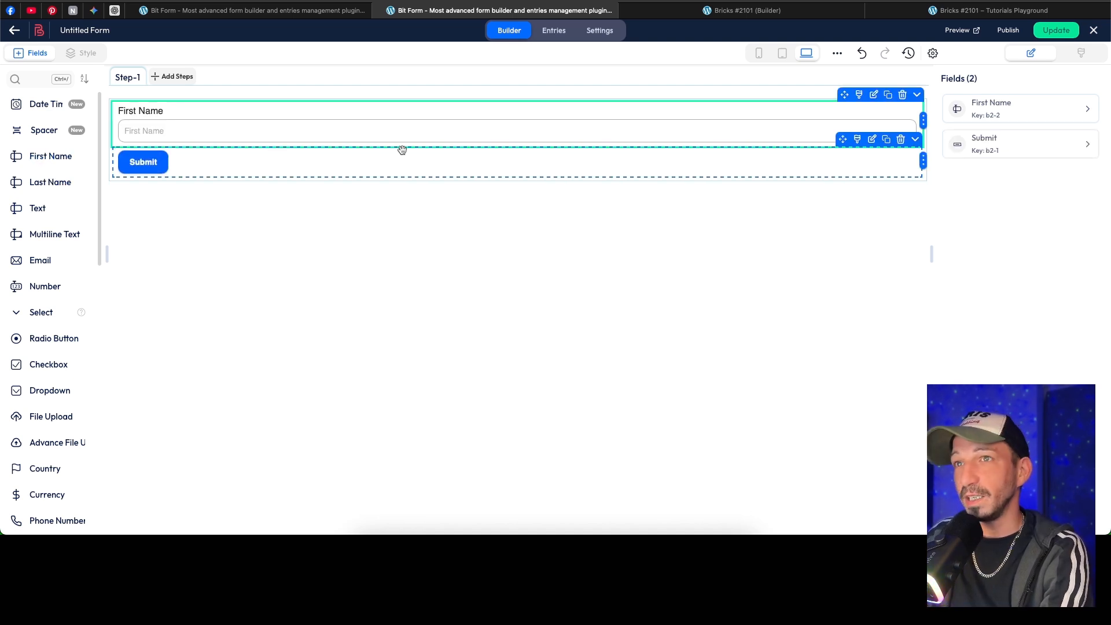
pyautogui.click(49, 180)
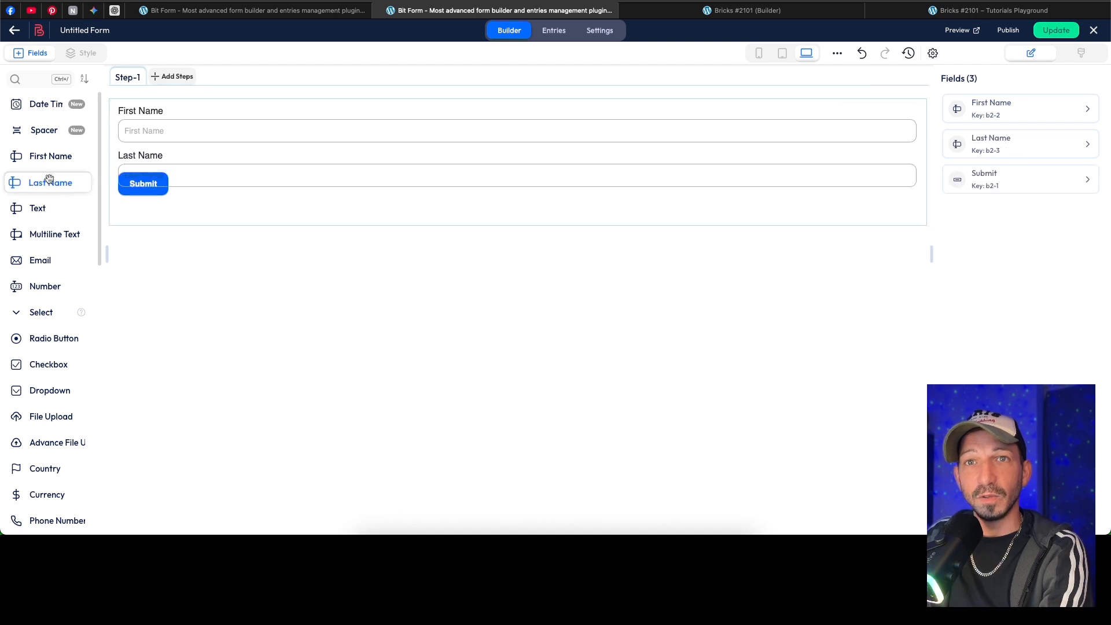
pyautogui.click(54, 234)
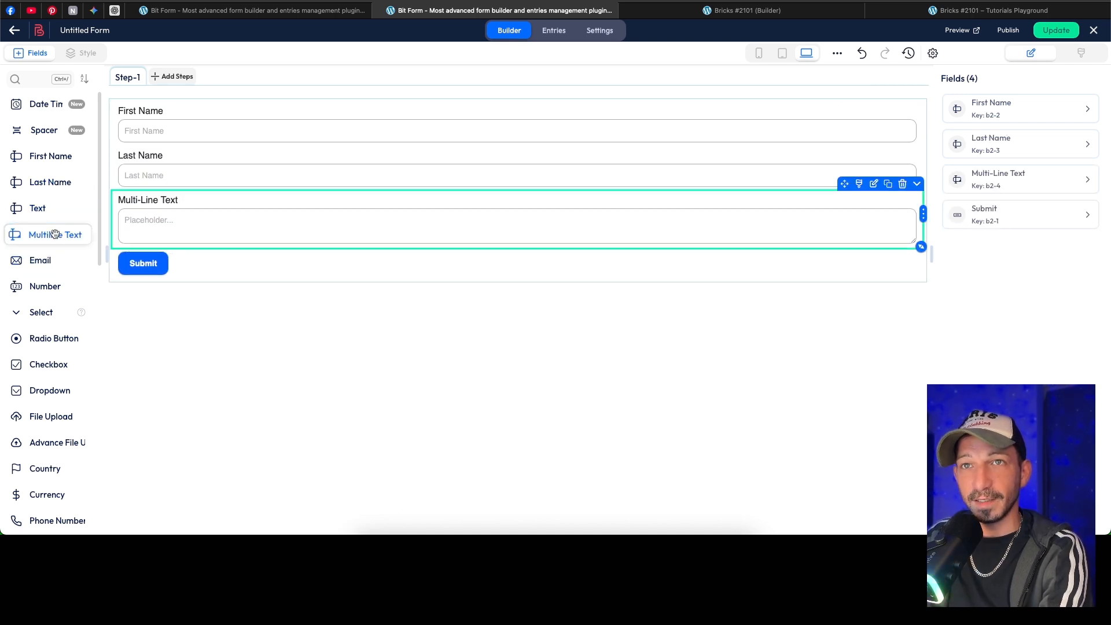
# Step: Set the First Name field's name to first_name in its field settings
pyautogui.click(277, 116)
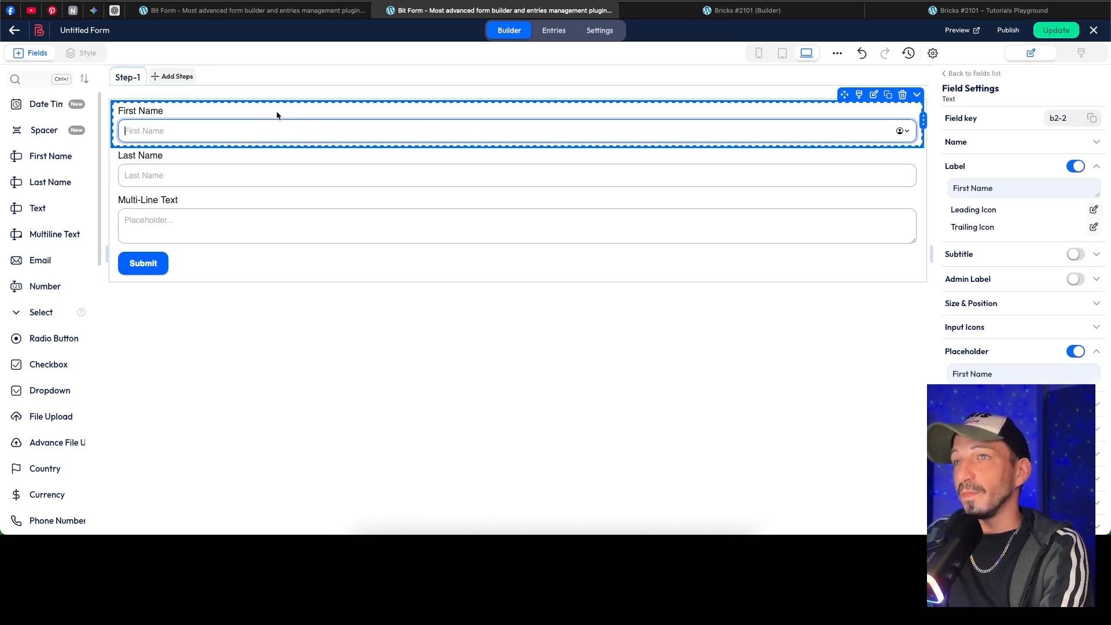
pyautogui.click(985, 117)
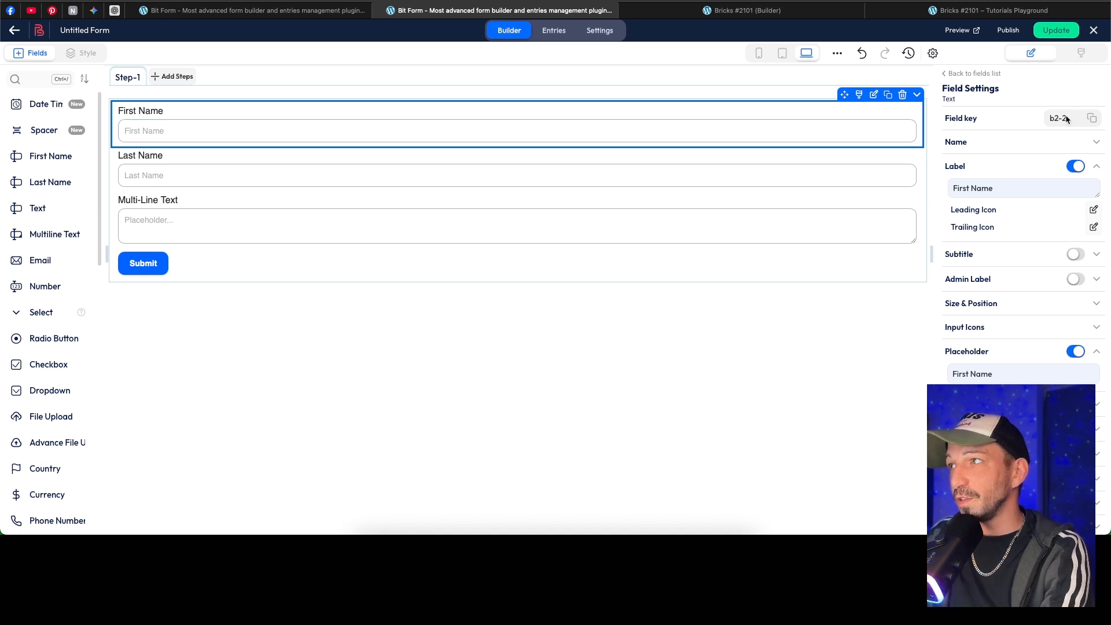
pyautogui.click(996, 165)
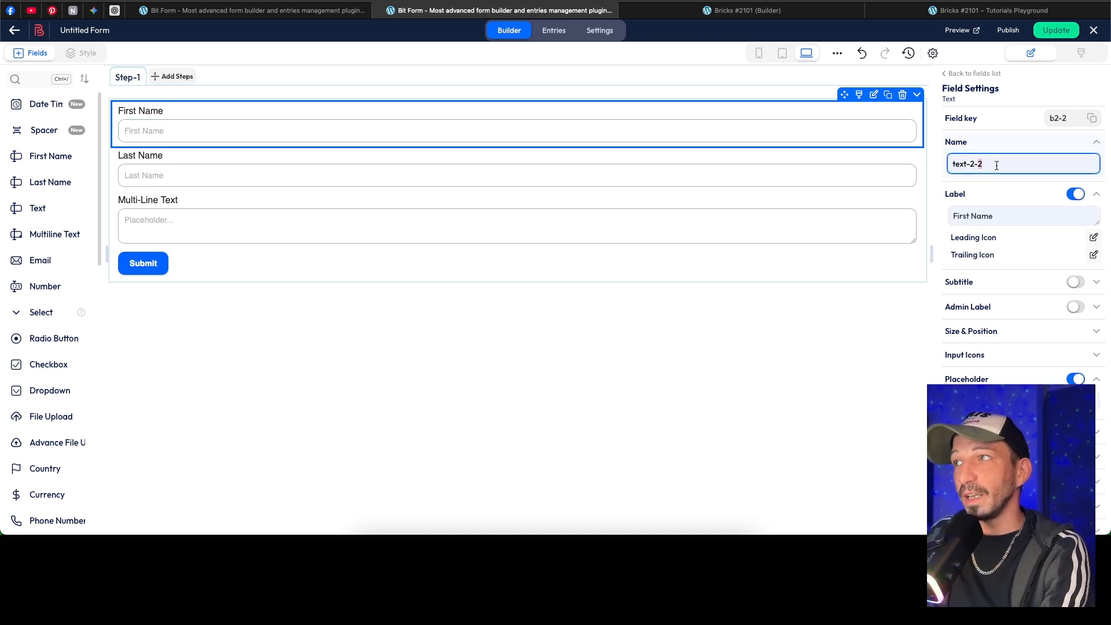
pyautogui.press('super+a')
pyautogui.write('first')
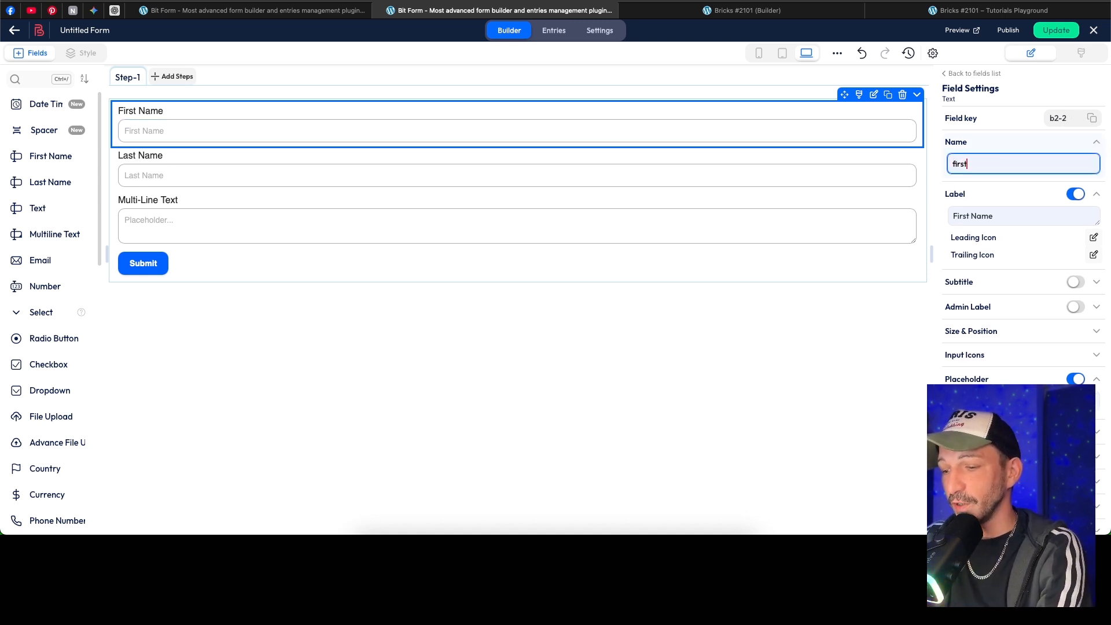
pyautogui.write('_name')
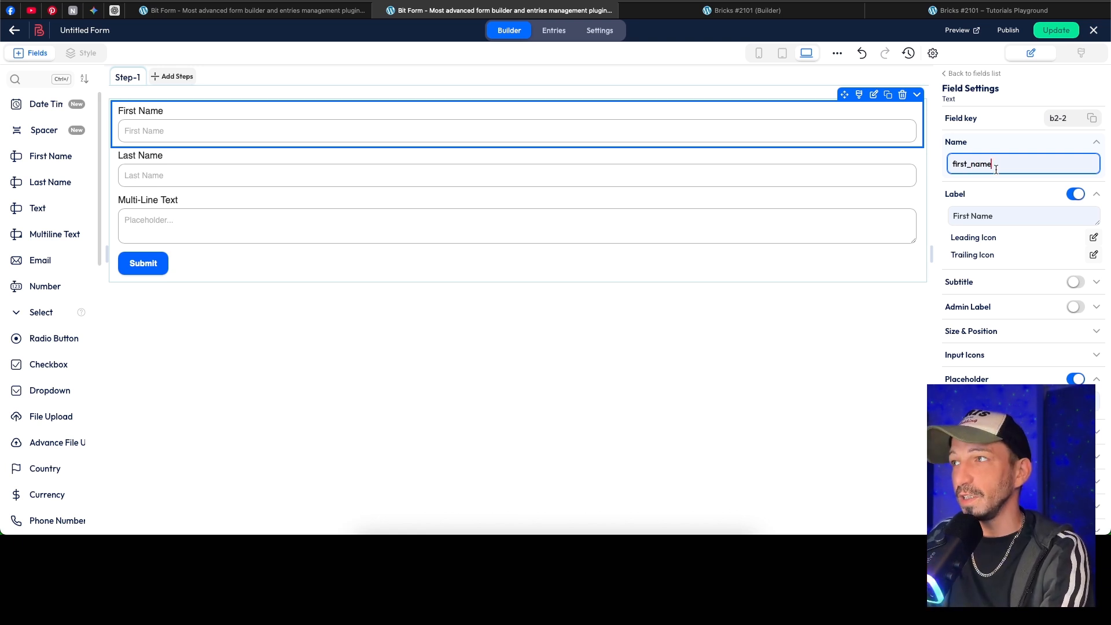
pyautogui.write('_')
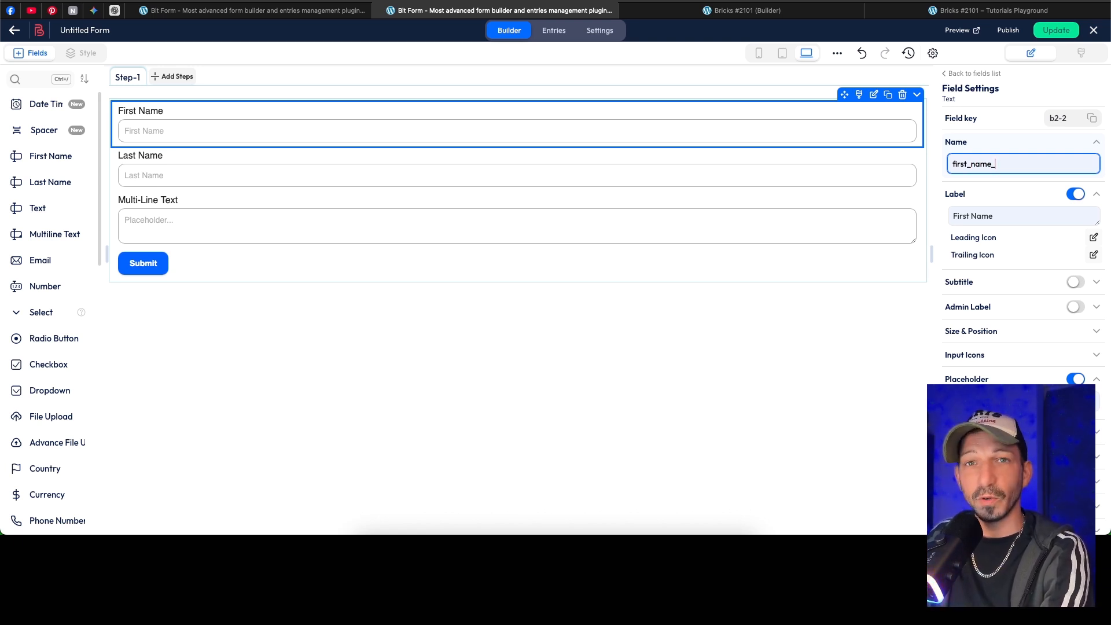
pyautogui.press('BackSpace')
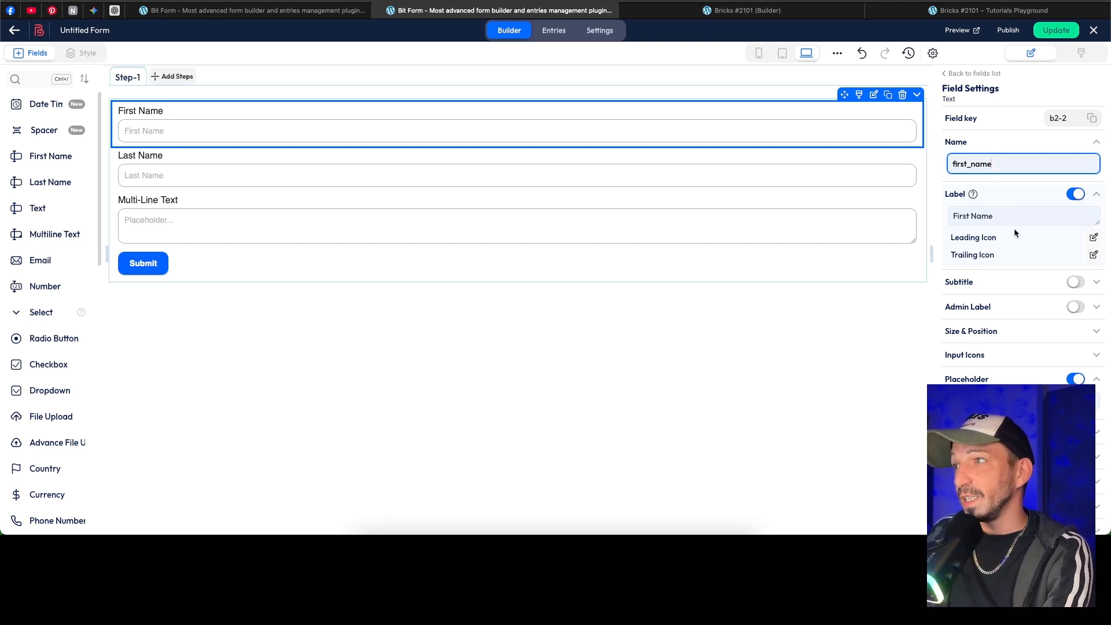
# Step: Enable the subtitle for the First Name field and set its text to "What's your name?"
pyautogui.click(1075, 282)
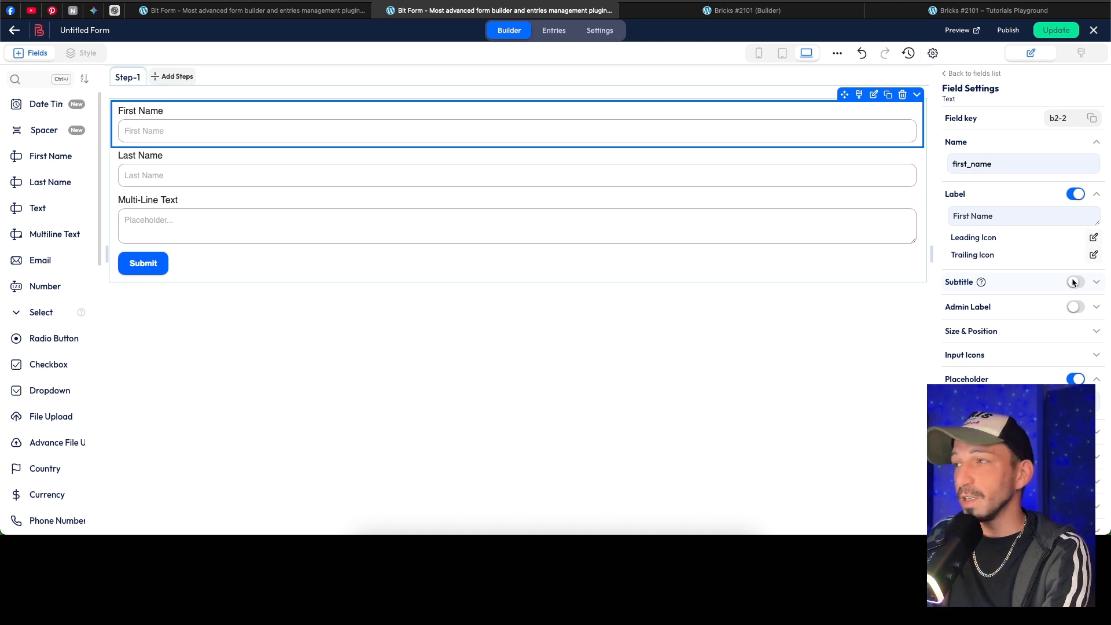
pyautogui.click(1075, 282)
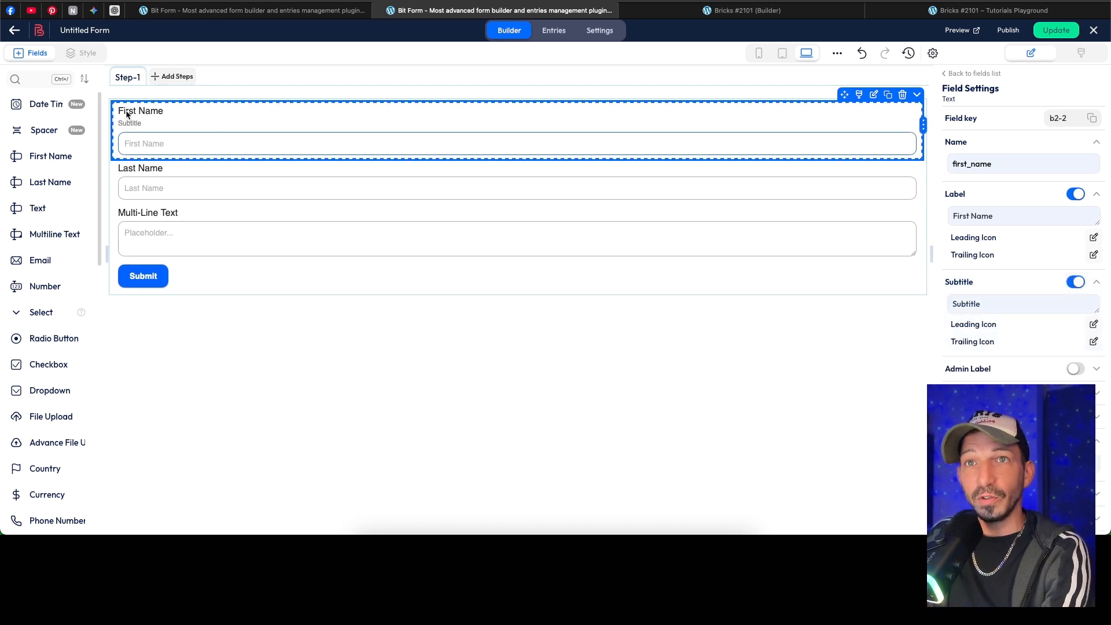
pyautogui.doubleClick(981, 305)
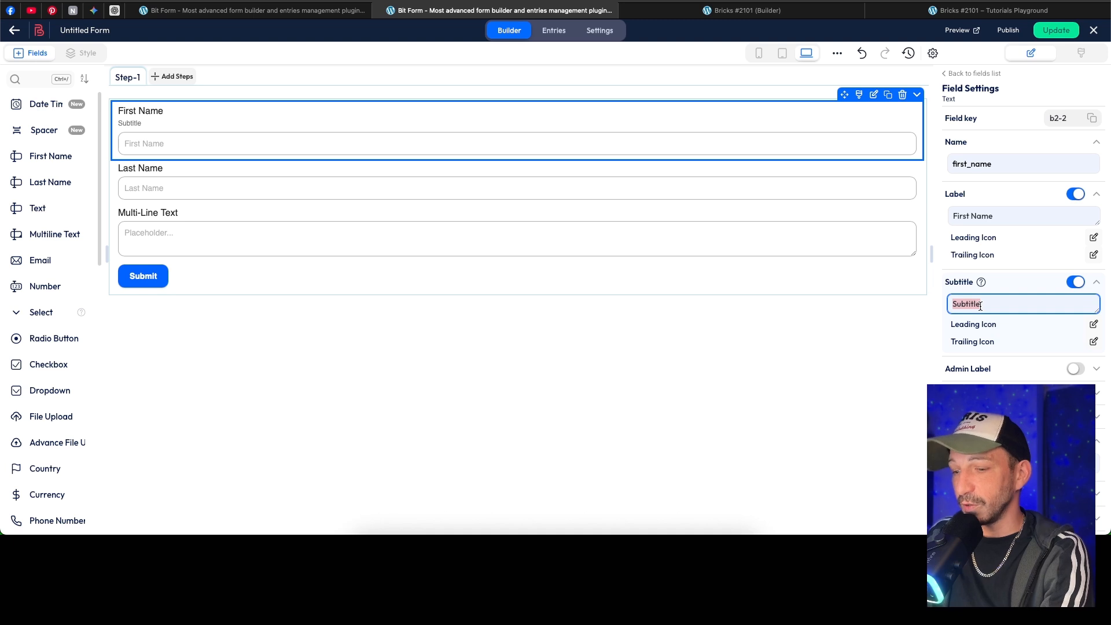
pyautogui.write("What's your ")
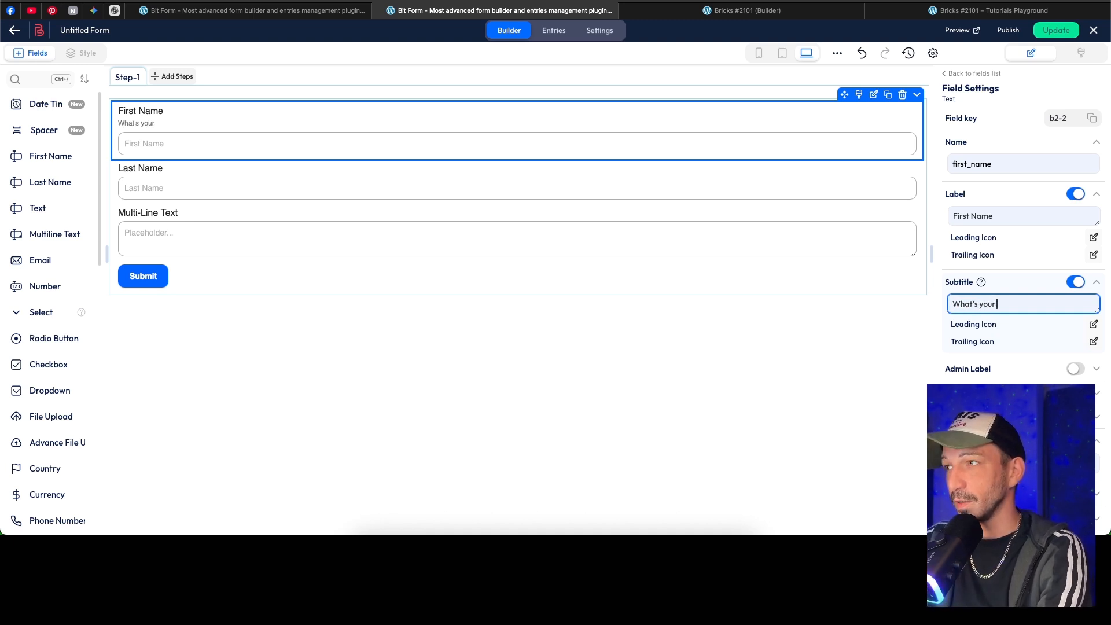
pyautogui.write('name?')
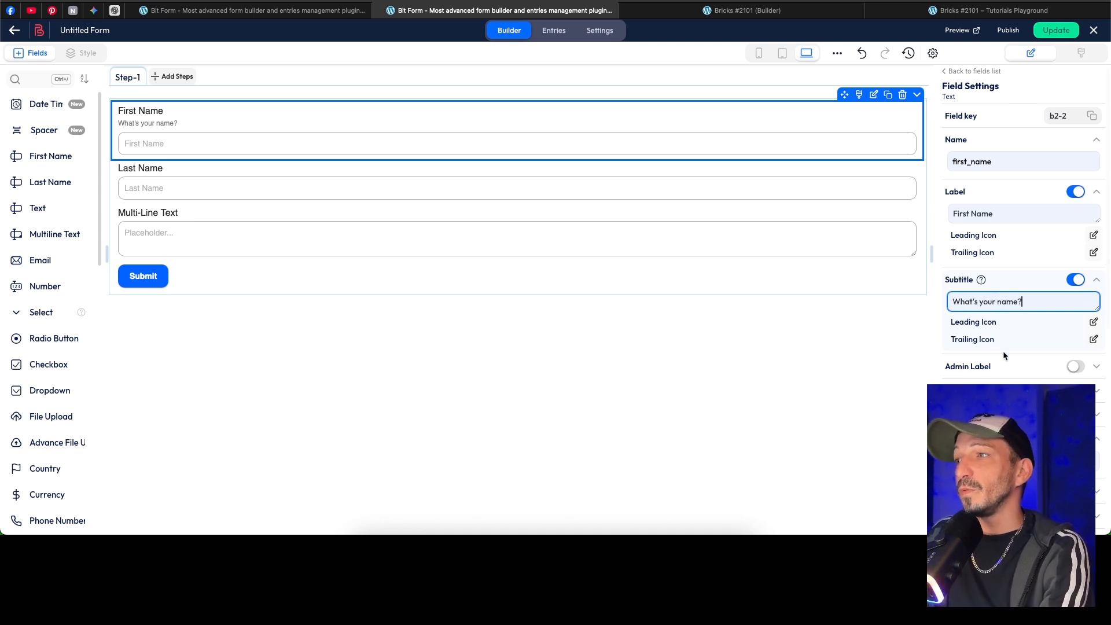
# Step: Enable the admin label for the First Name field, keeping First Name as its text
pyautogui.scroll(-1, 984, 330)
pyautogui.click(1075, 347)
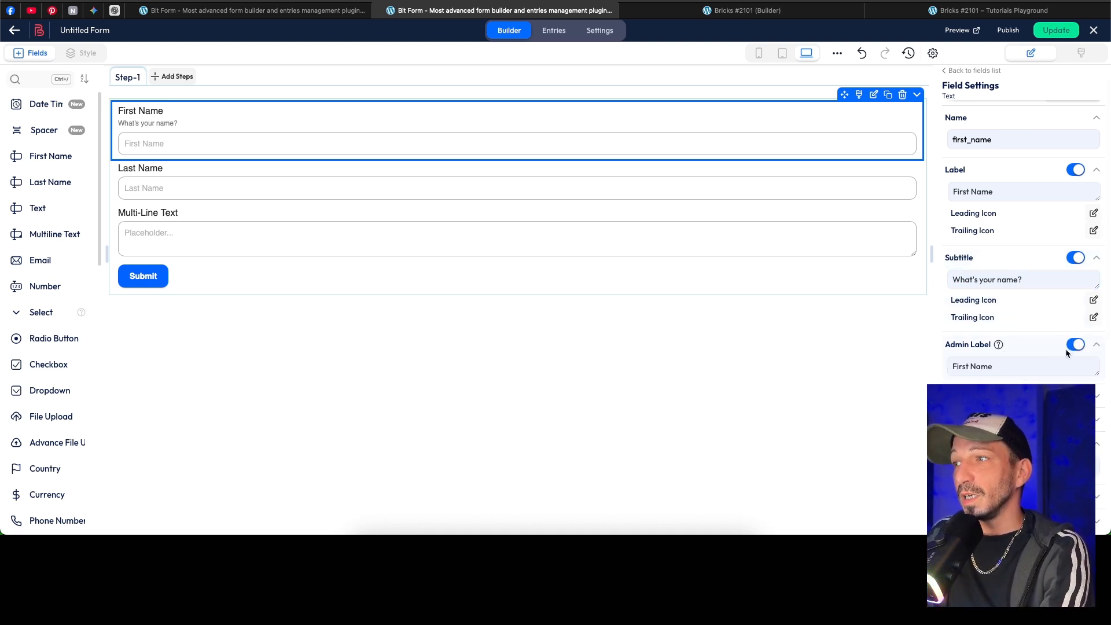
pyautogui.tripleClick(986, 364)
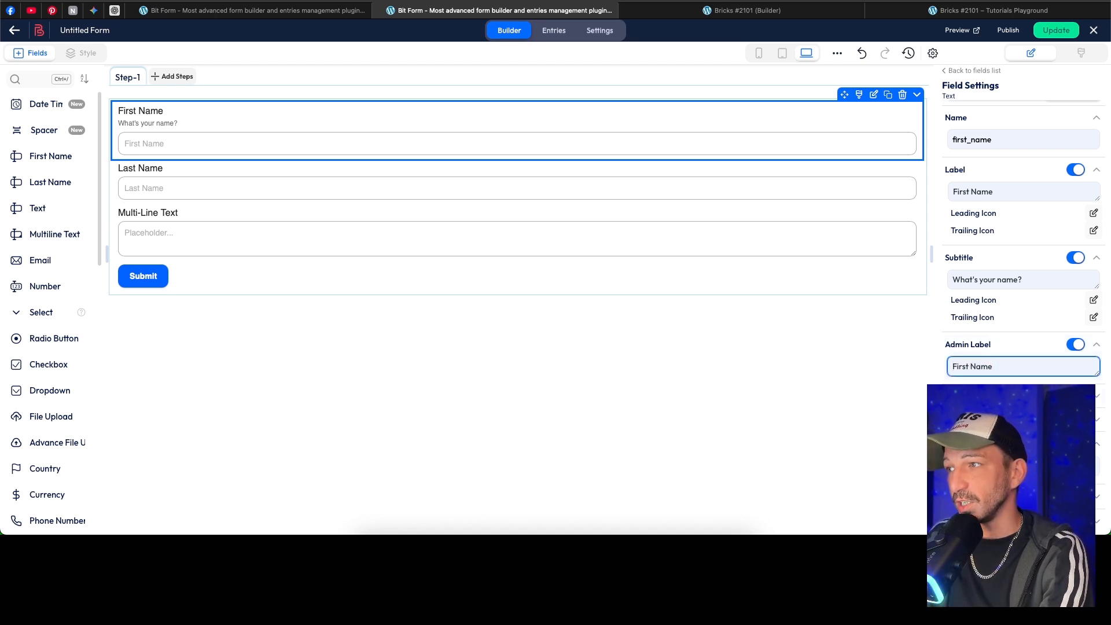
# Step: Review the First Name field's size, position and remaining options, as well as the Multi-Line Text field's settings
pyautogui.click(1010, 396)
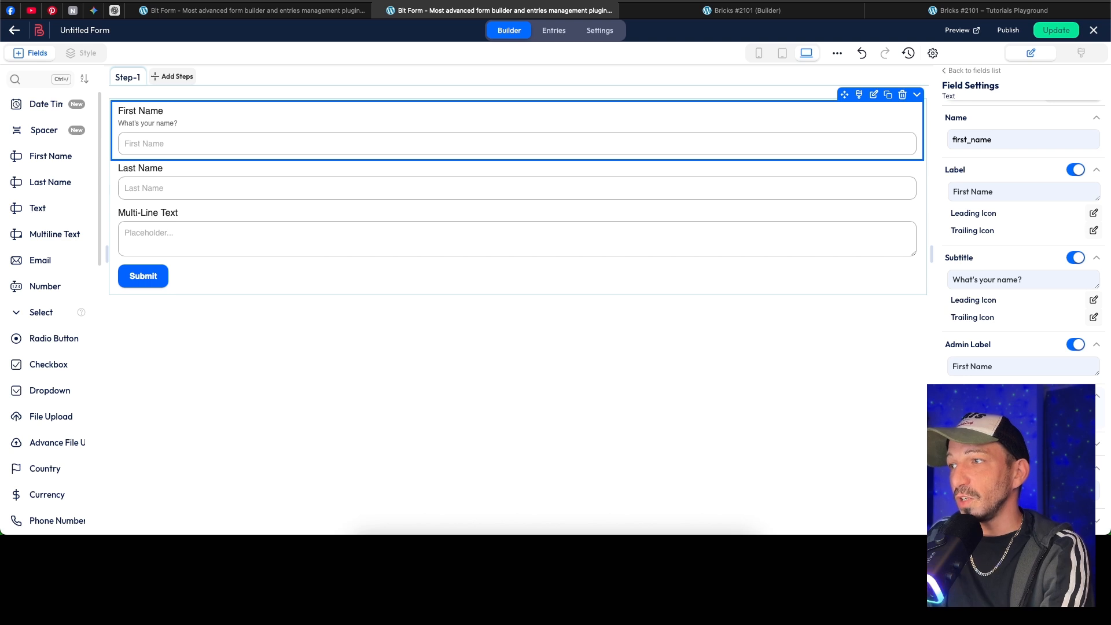
pyautogui.moveTo(923, 130)
pyautogui.mouseDown()
pyautogui.moveTo(802, 130)
pyautogui.moveTo(923, 130)
pyautogui.mouseUp()
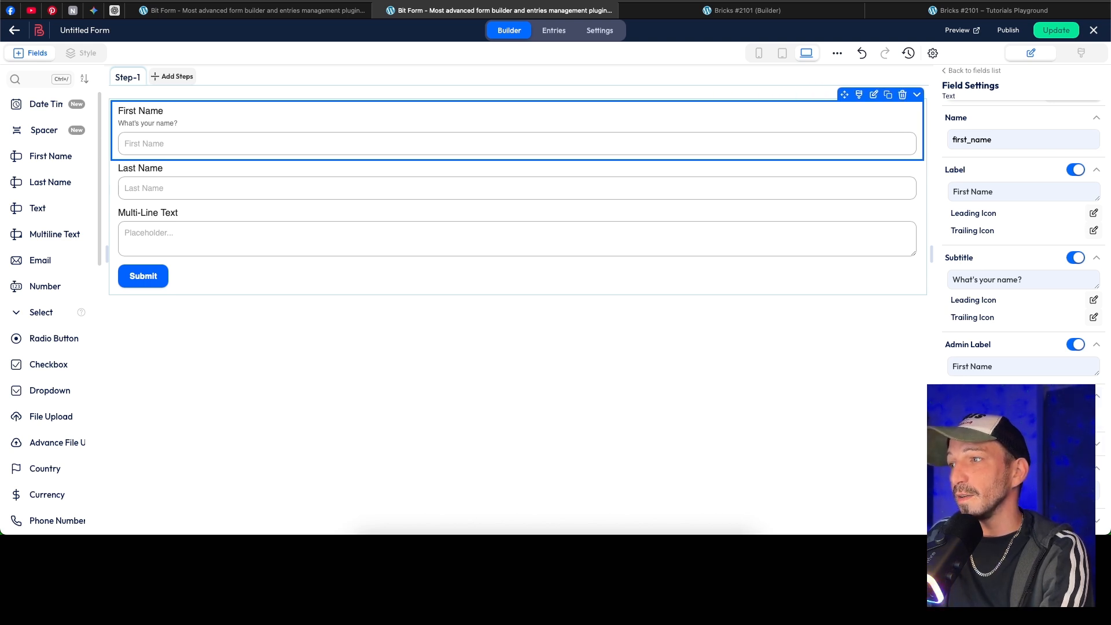
pyautogui.scroll(-10, 1004, 346)
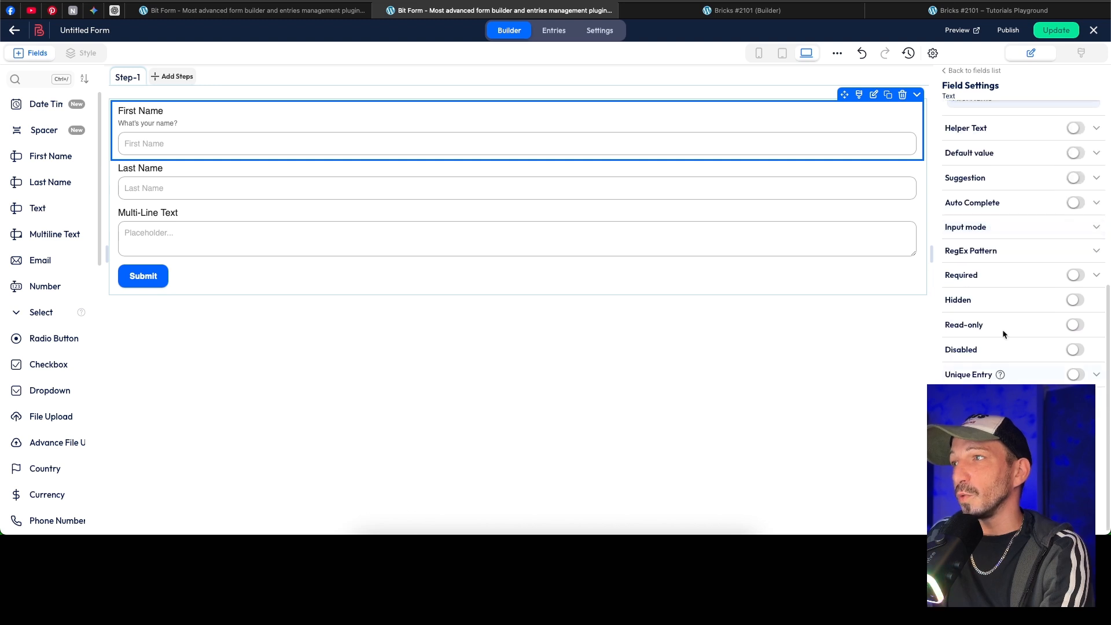
pyautogui.click(303, 191)
pyautogui.click(309, 221)
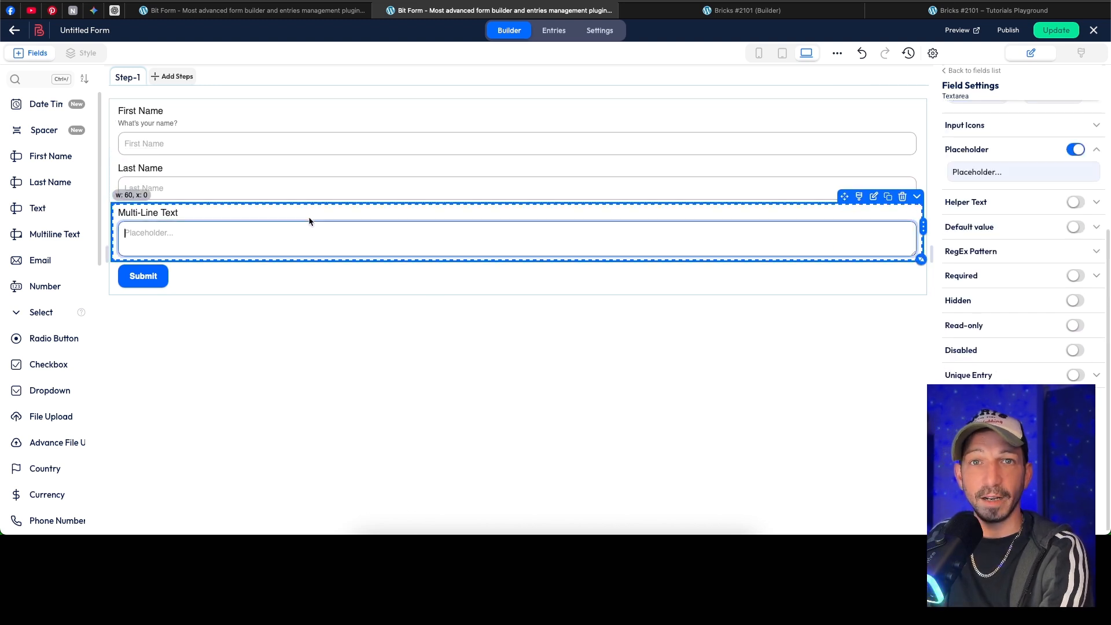
pyautogui.scroll(10, 973, 317)
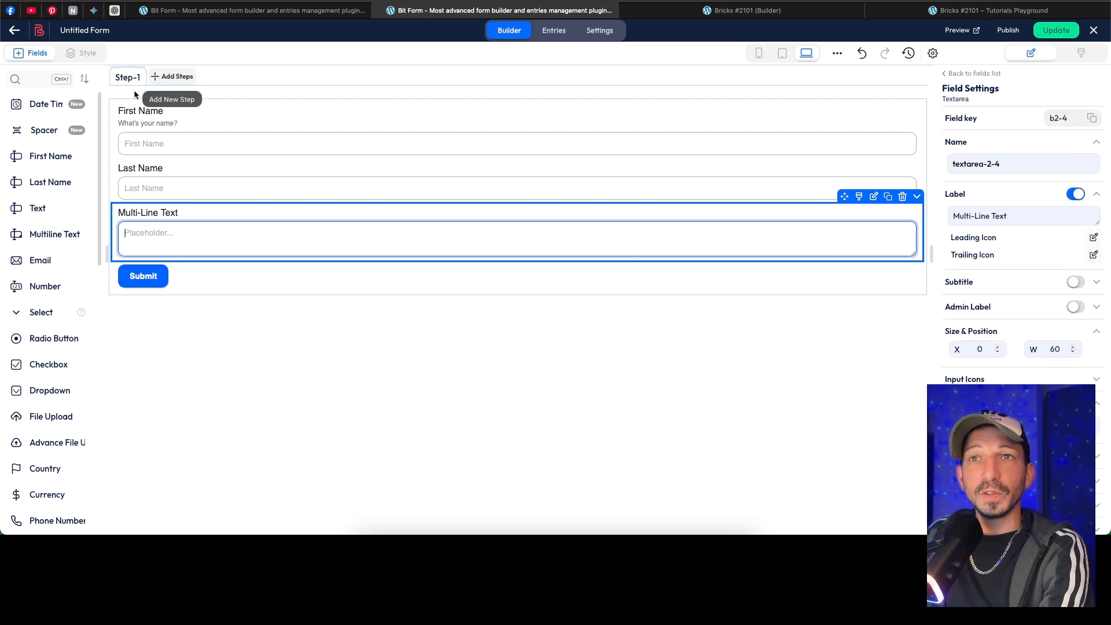
# Step: Try adding a second step to the form, then delete it again
pyautogui.click(180, 81)
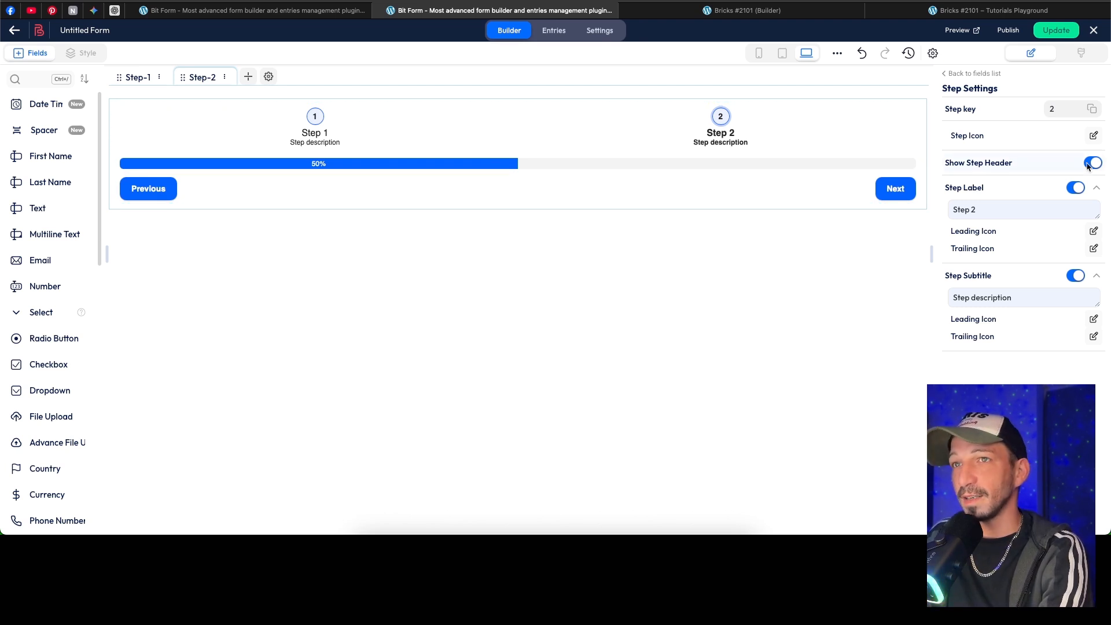
pyautogui.click(225, 78)
pyautogui.click(227, 136)
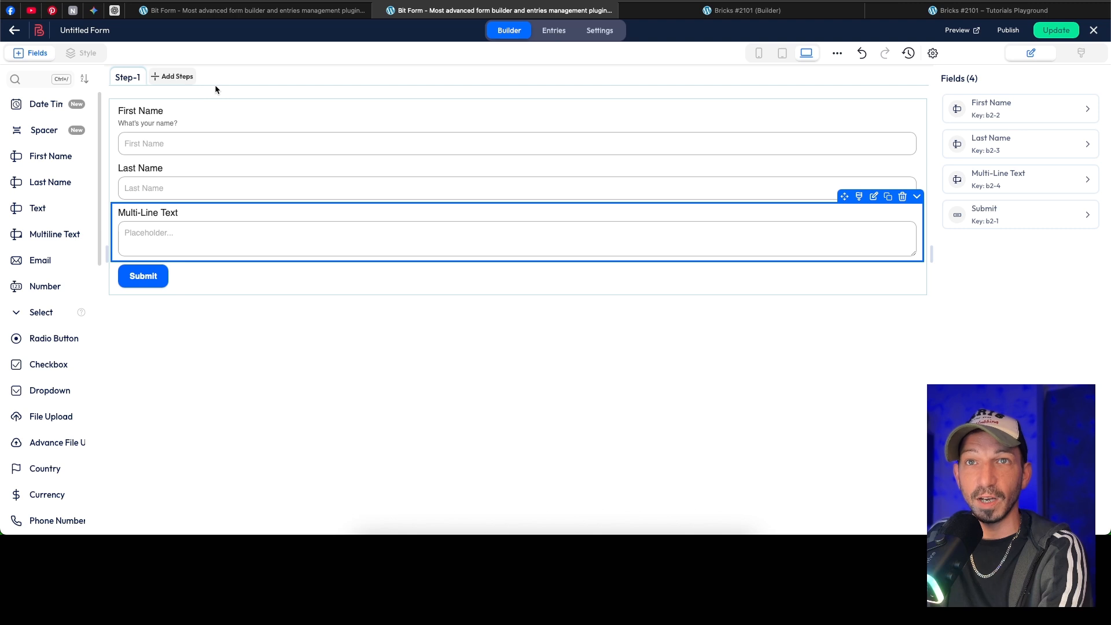
# Step: Open the style customization for the First Name field and examine the common and individual elements by highlighting them in the form
pyautogui.click(205, 117)
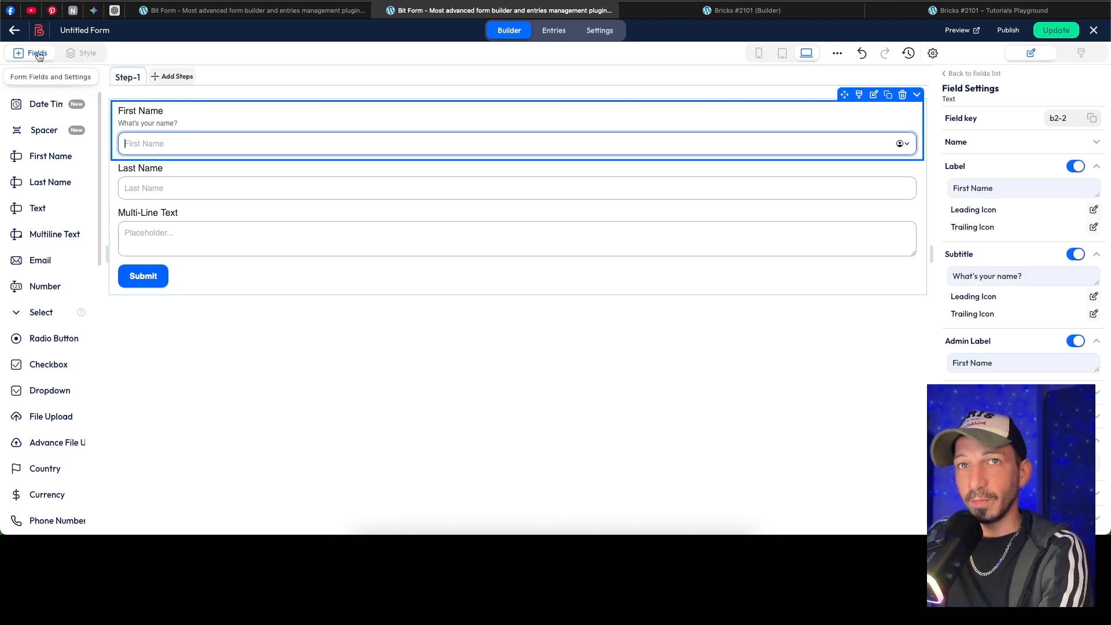
pyautogui.click(79, 55)
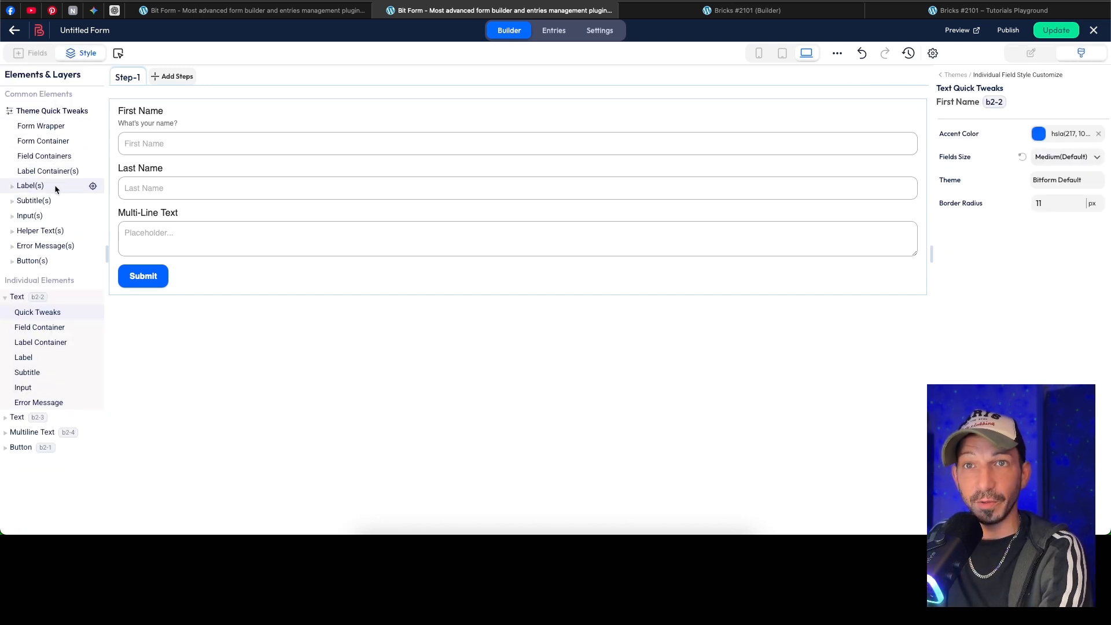
pyautogui.moveTo(91, 187)
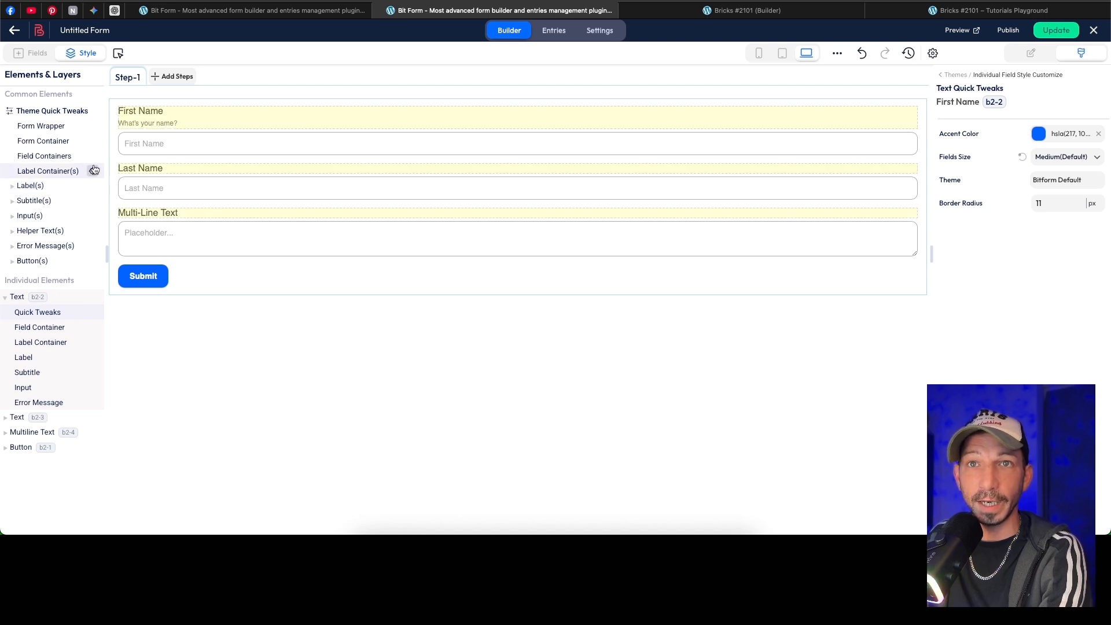
pyautogui.moveTo(93, 159)
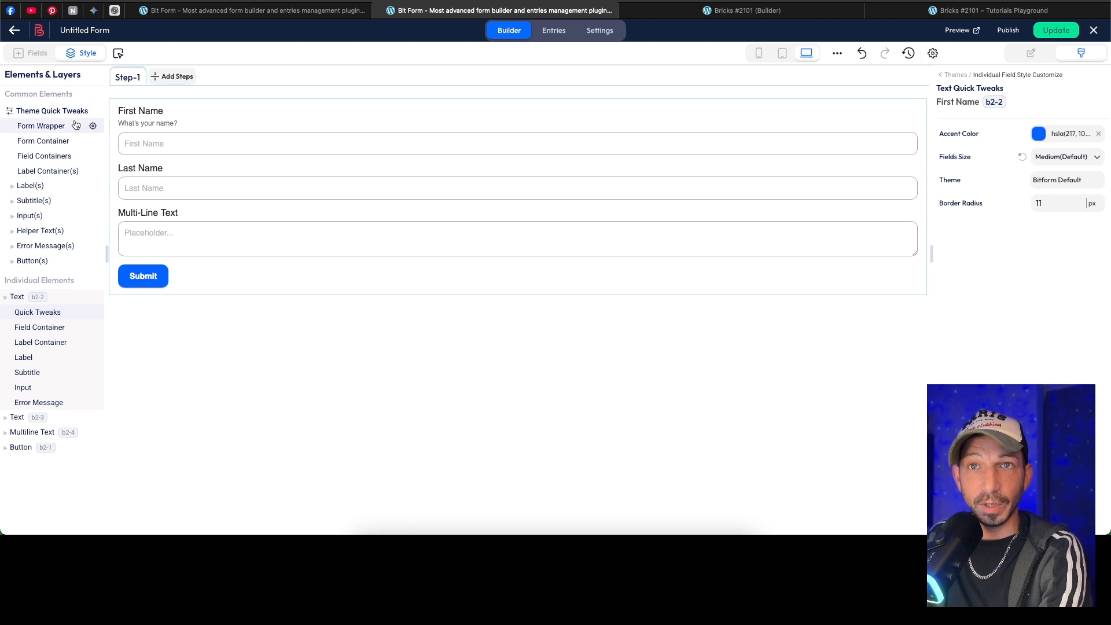
pyautogui.moveTo(91, 126)
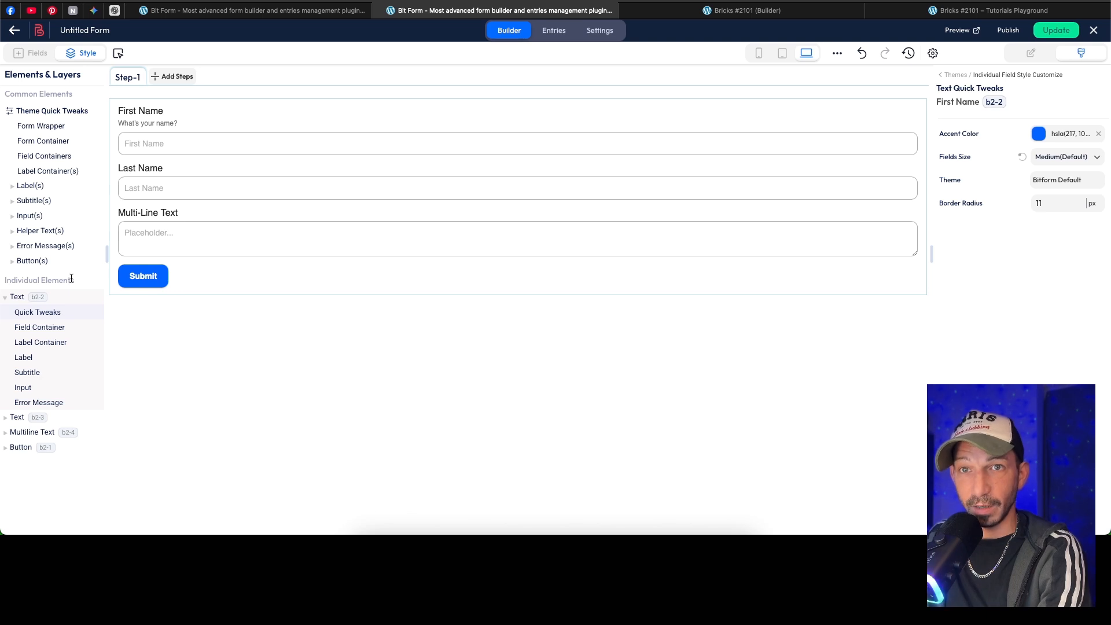
pyautogui.moveTo(90, 302)
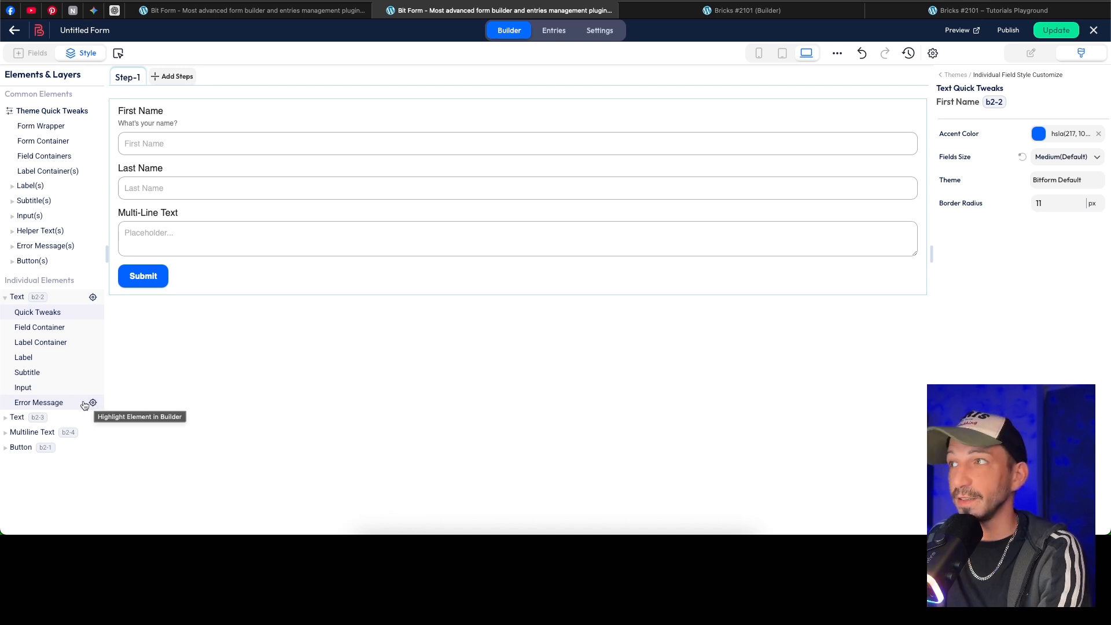
# Step: Override the theme styles of the First Name field's error message with background color e03838 and white text
pyautogui.click(58, 402)
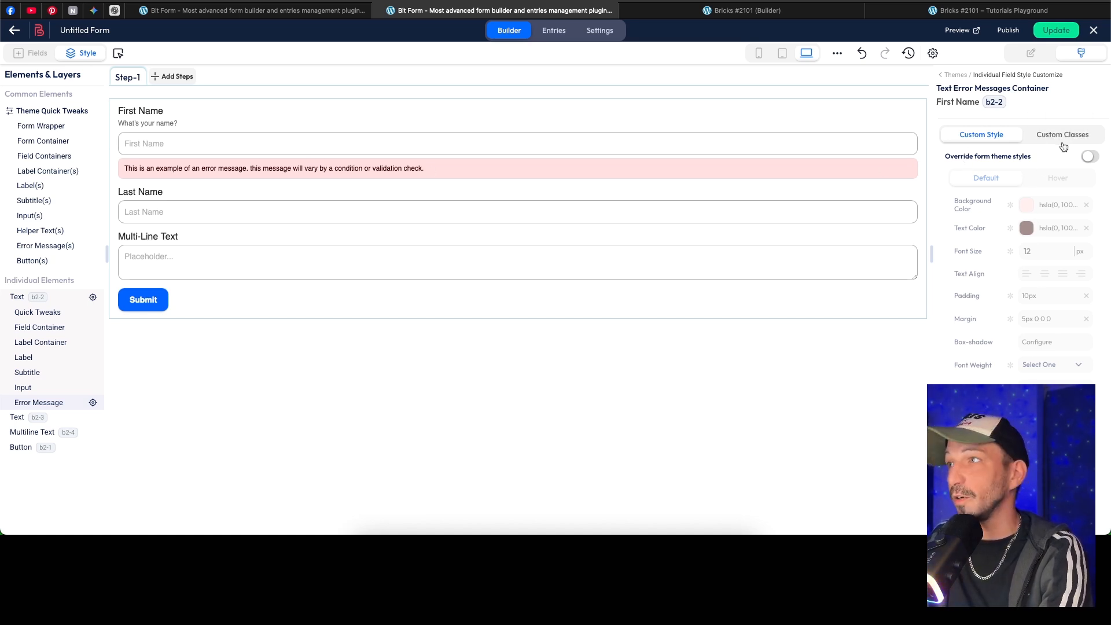
pyautogui.click(1091, 156)
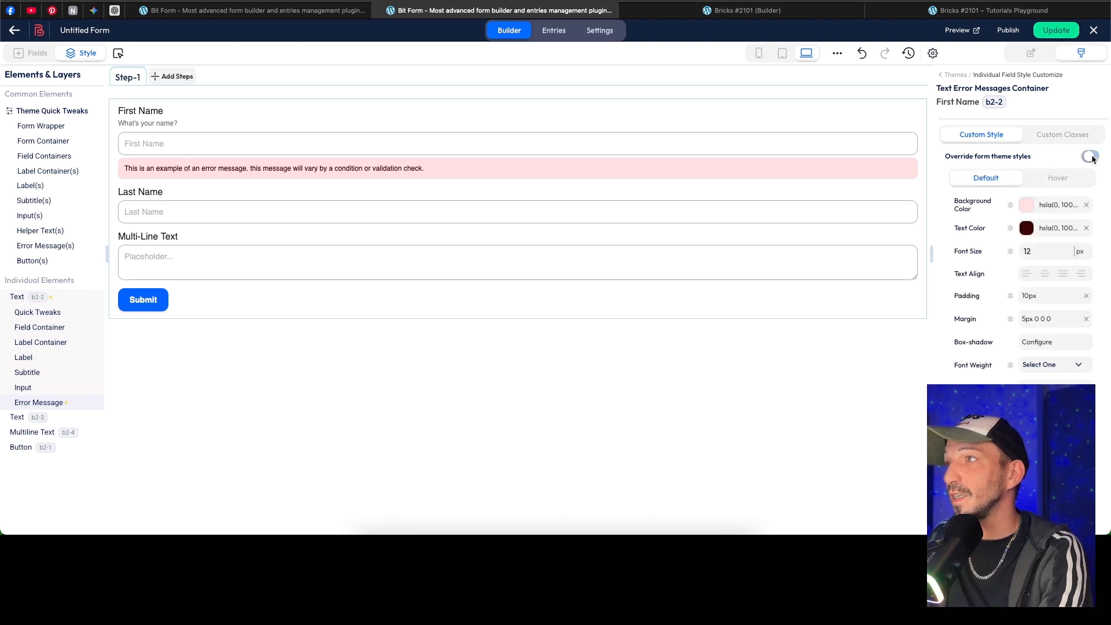
pyautogui.click(1027, 205)
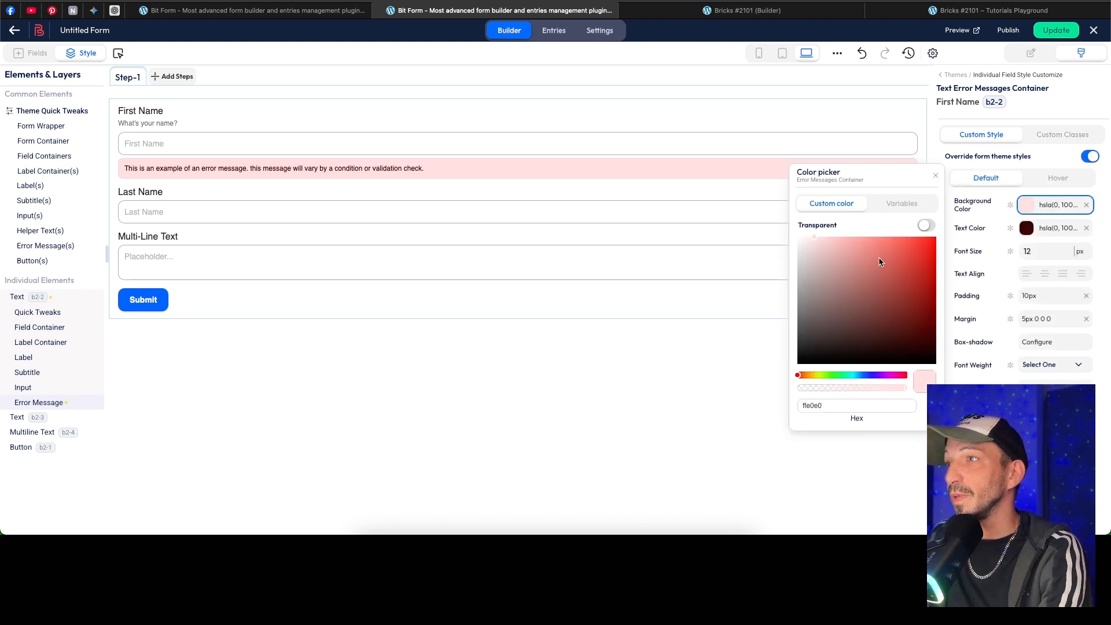
pyautogui.moveTo(880, 258); pyautogui.dragTo(901, 251)
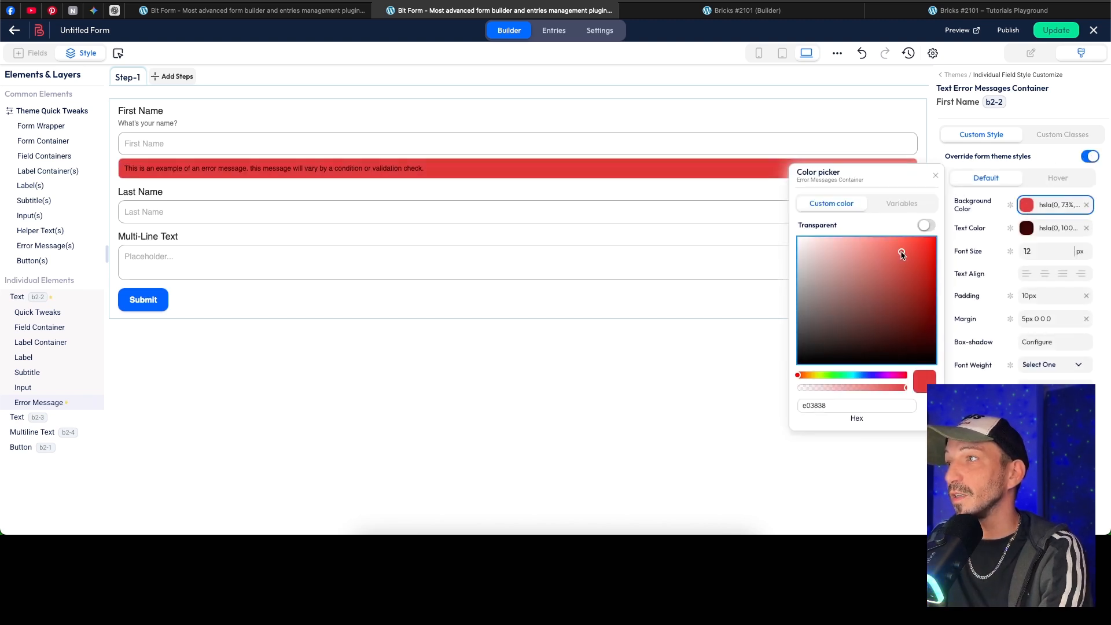
pyautogui.click(1027, 228)
pyautogui.moveTo(872, 247); pyautogui.dragTo(772, 231)
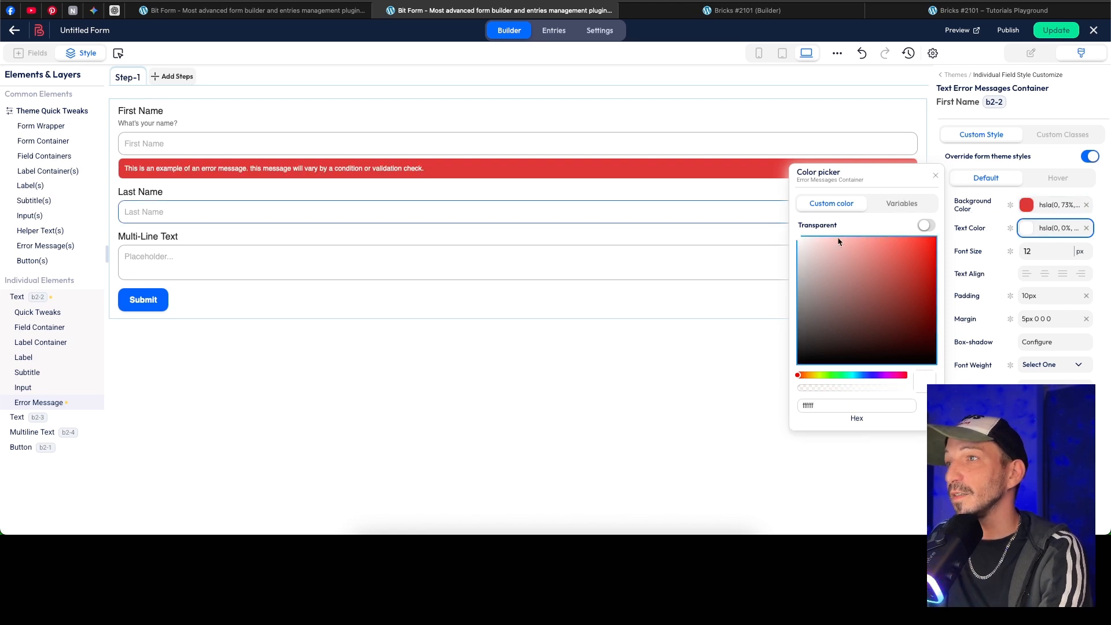
# Step: Update the form, then turn off the theme style override for the First Name field's error message
pyautogui.click(1042, 33)
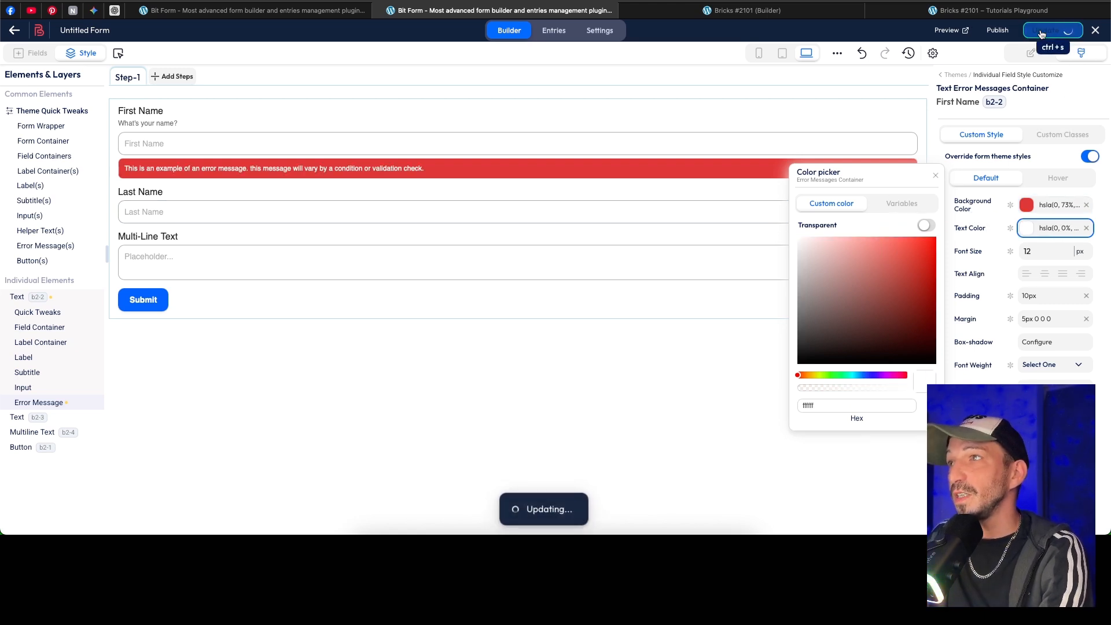
pyautogui.click(231, 82)
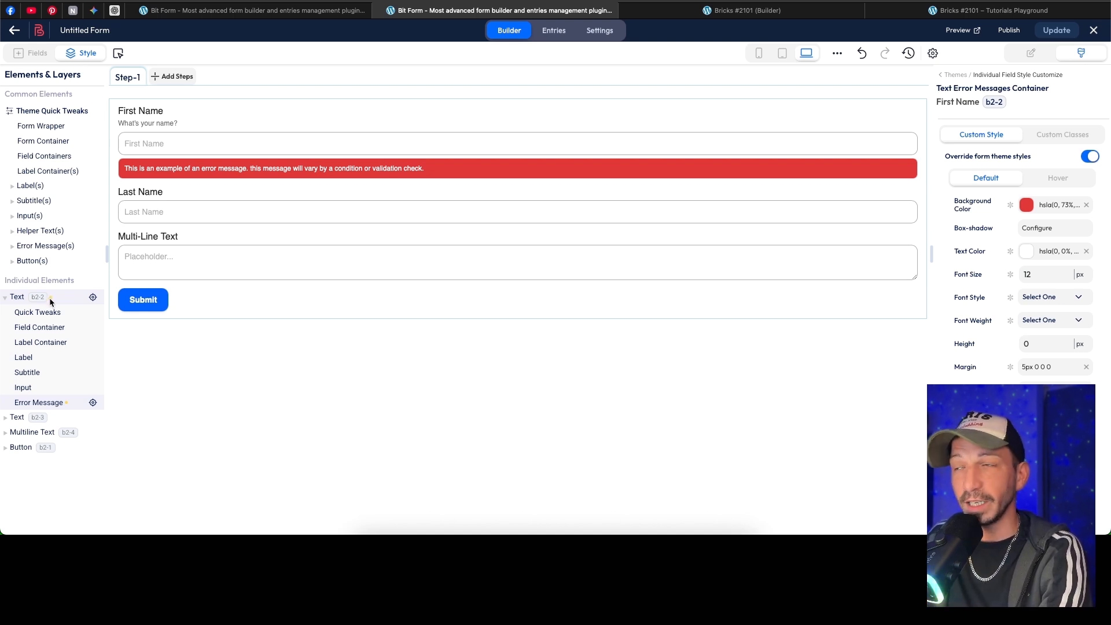
pyautogui.click(1089, 157)
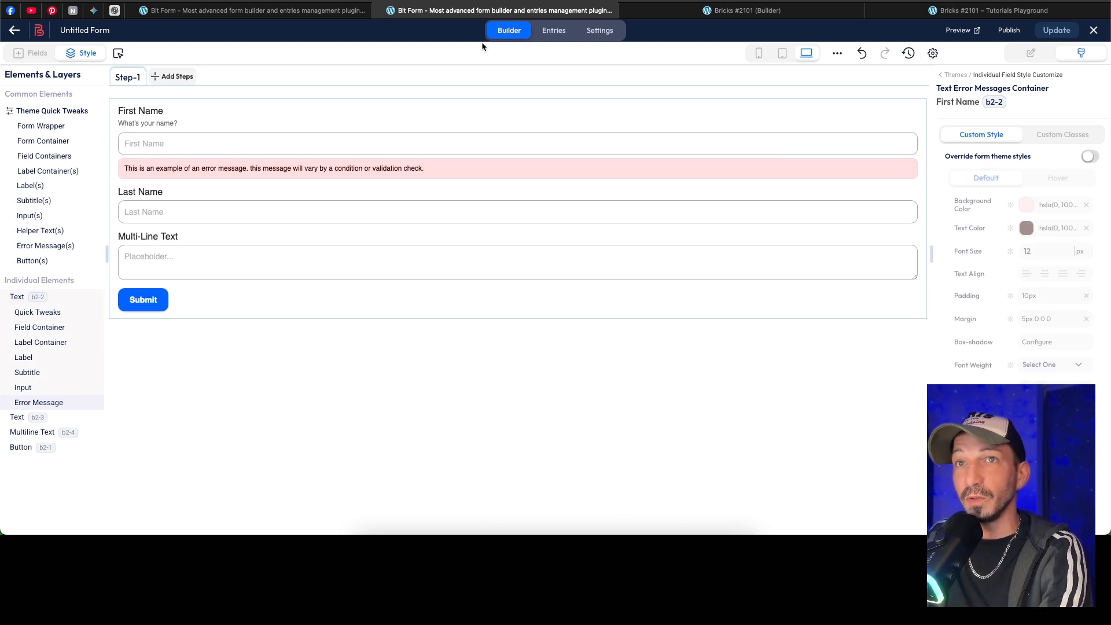
# Step: Review the form's entries page, its form settings including the single entry per IP address option, the confirmations and the conditional logics
pyautogui.click(553, 32)
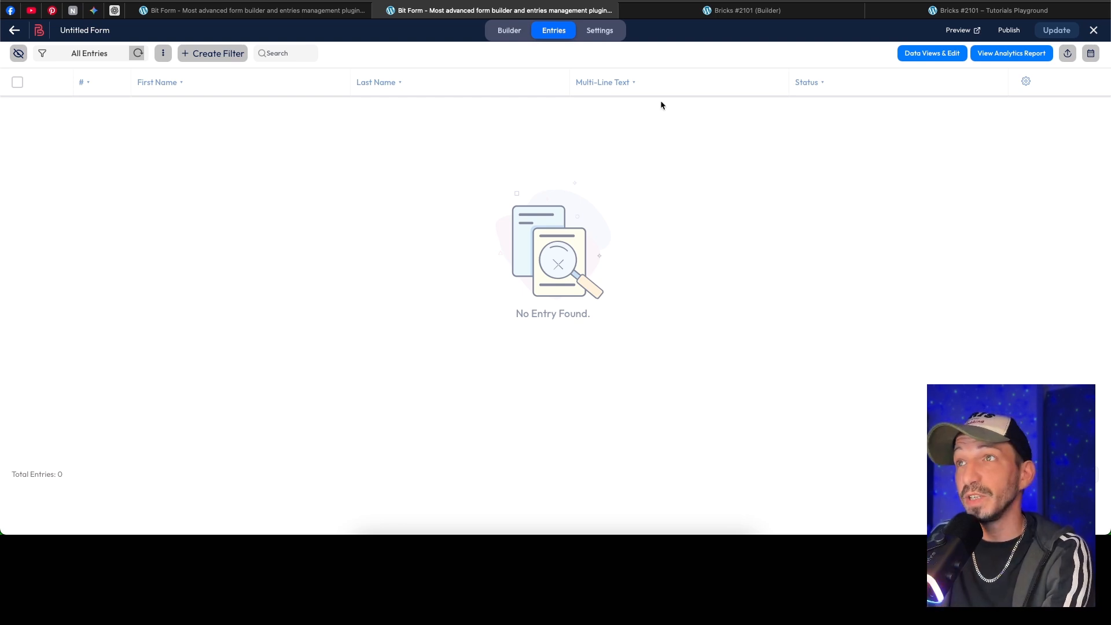
pyautogui.click(603, 39)
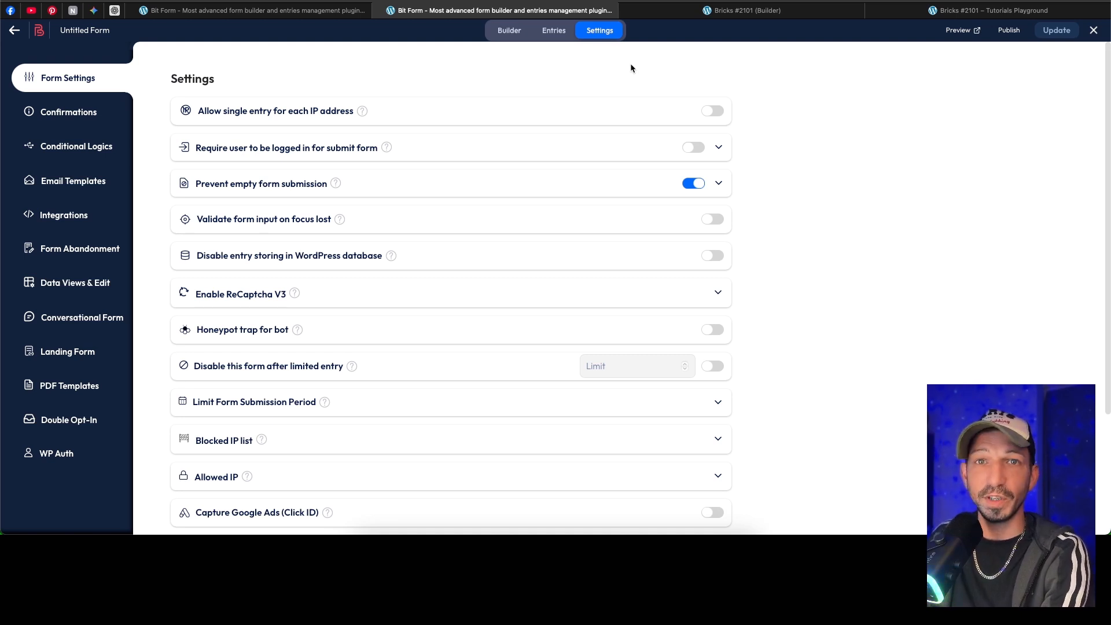
pyautogui.click(714, 111)
pyautogui.click(714, 112)
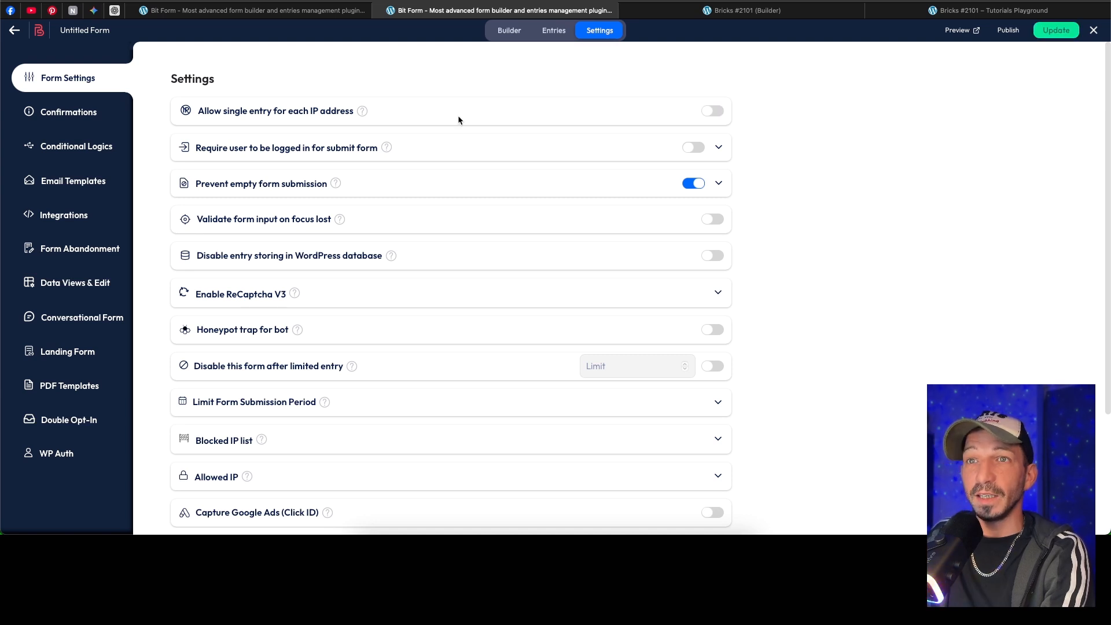
pyautogui.scroll(-2, 457, 115)
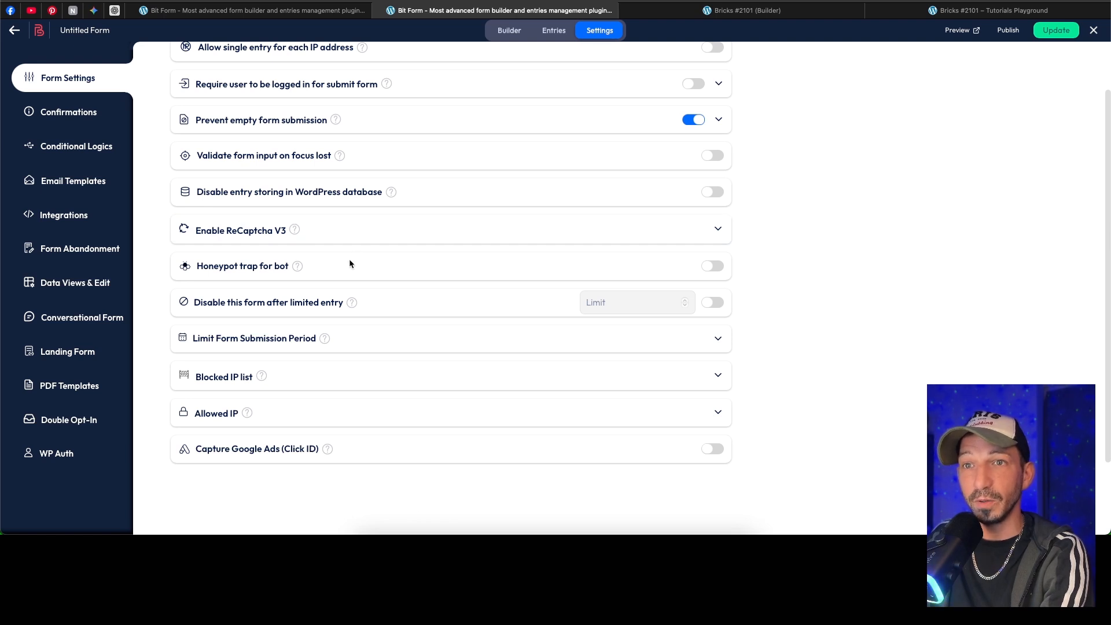
pyautogui.scroll(2, 275, 150)
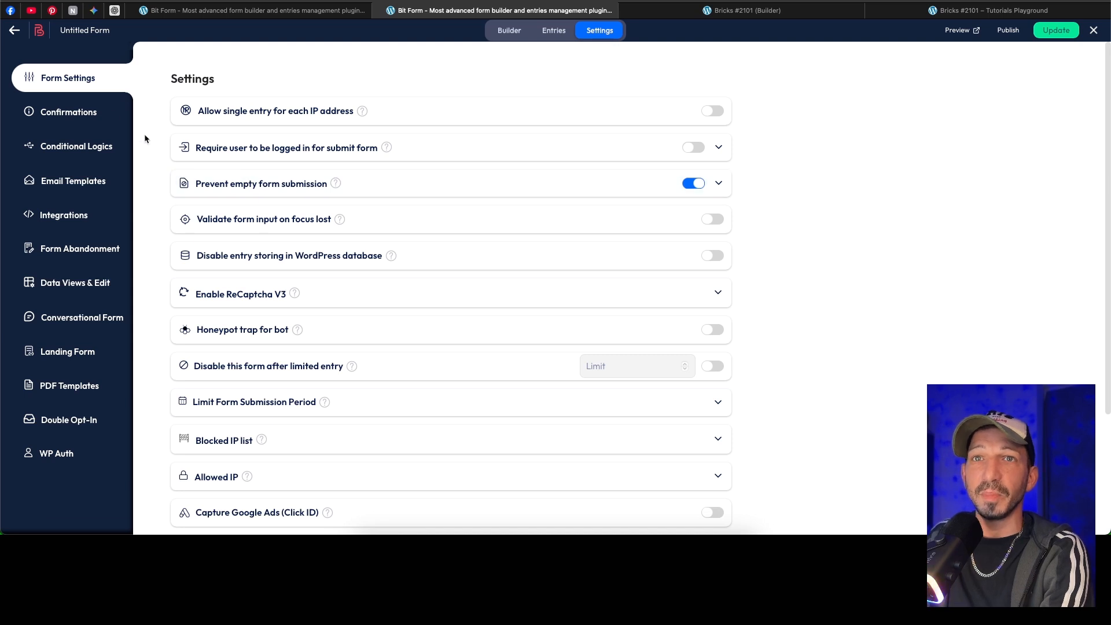
pyautogui.click(107, 114)
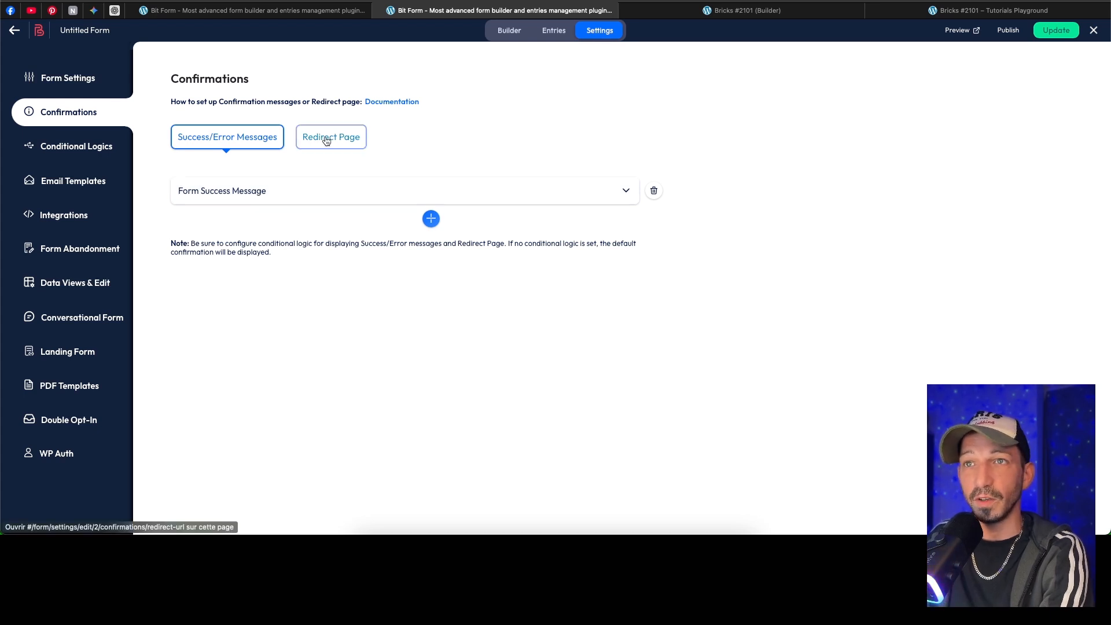
pyautogui.click(87, 143)
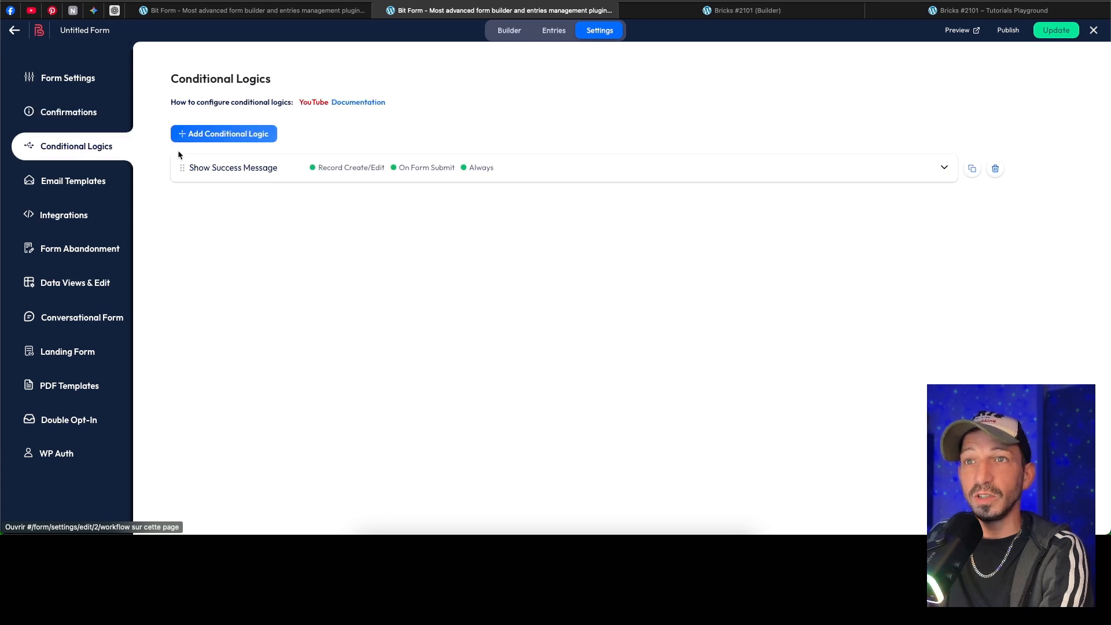
# Step: Examine the run, effect, behaviour and additional action options of the Show Success Message conditional logic, then collapse it
pyautogui.click(540, 169)
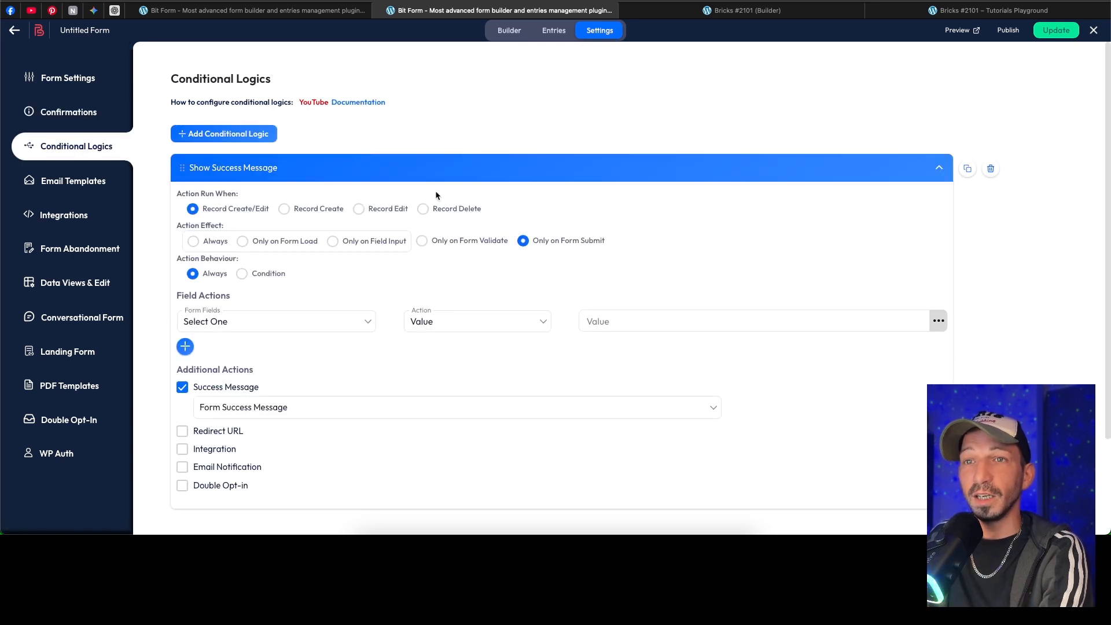
pyautogui.scroll(-1, 386, 183)
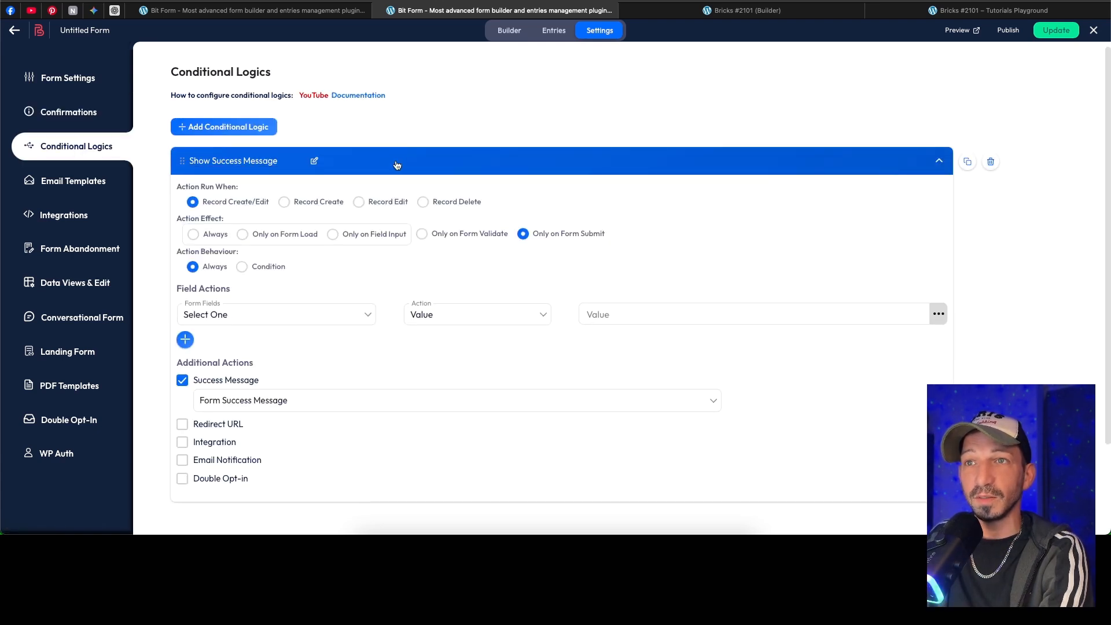
pyautogui.click(405, 165)
# Step: Add a new conditional logic to the form and expand it to examine its If conditions and Then field actions
pyautogui.click(229, 137)
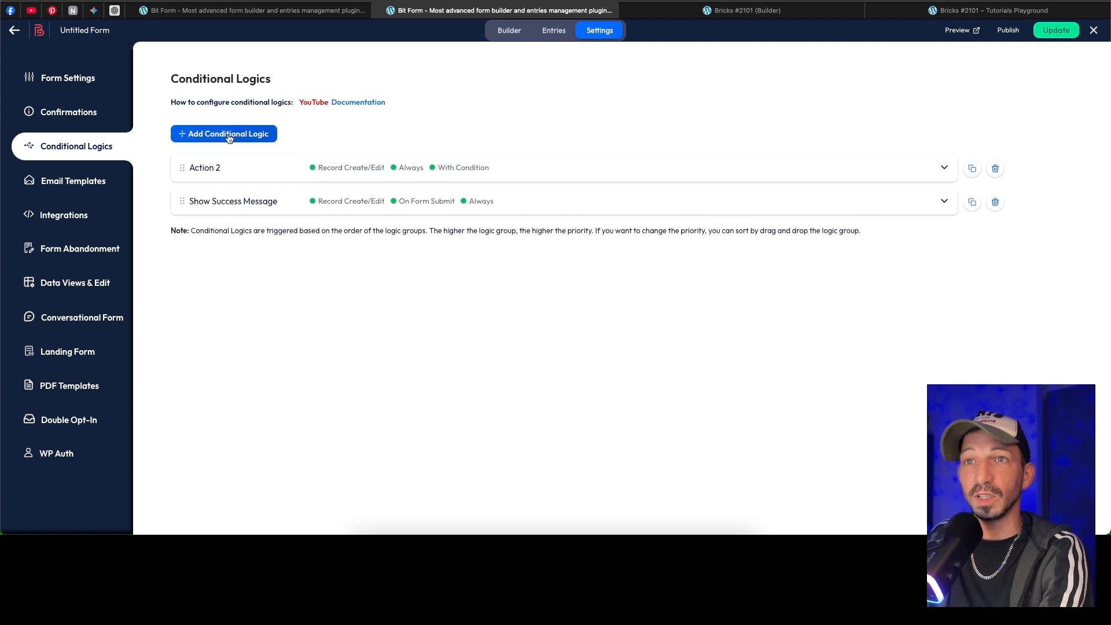
pyautogui.click(452, 168)
pyautogui.scroll(-2, 451, 168)
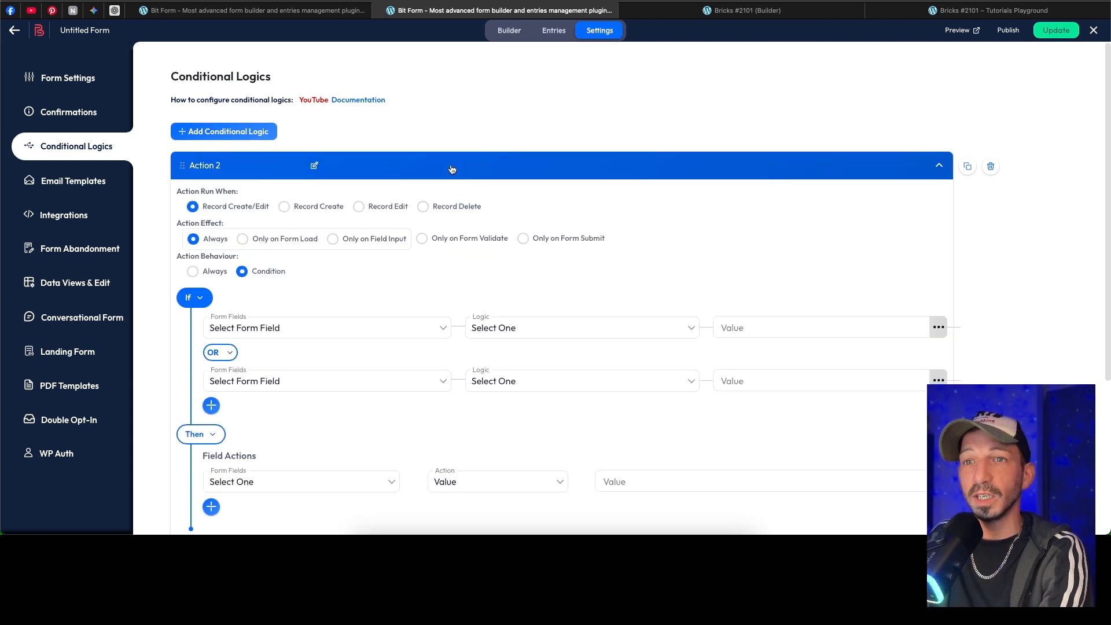
pyautogui.scroll(-1, 451, 168)
pyautogui.scroll(-3, 451, 167)
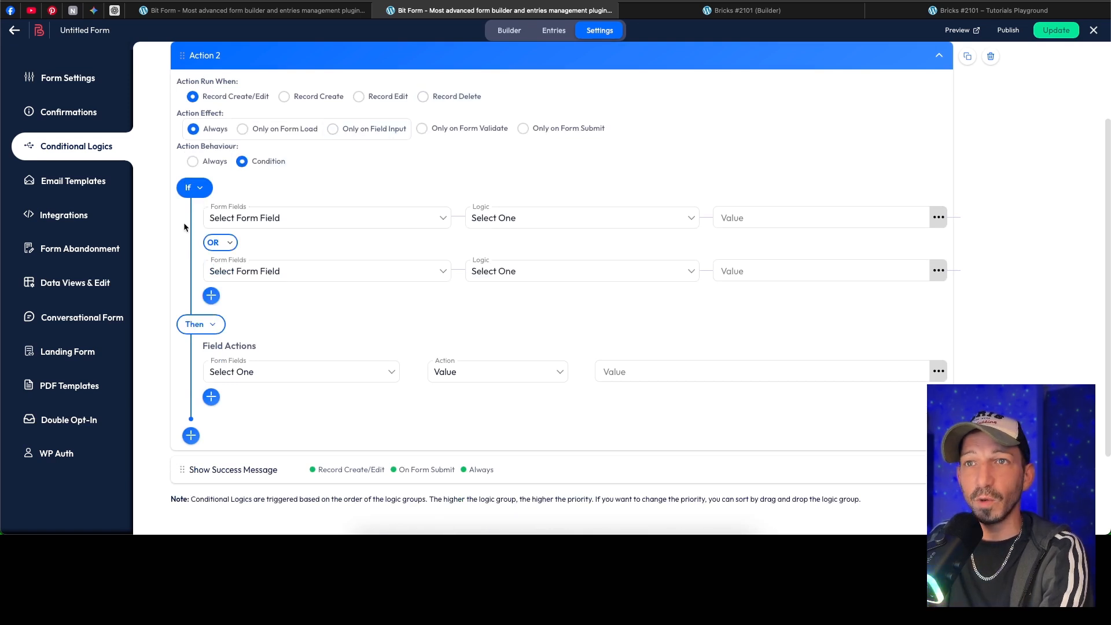
pyautogui.scroll(4, 450, 186)
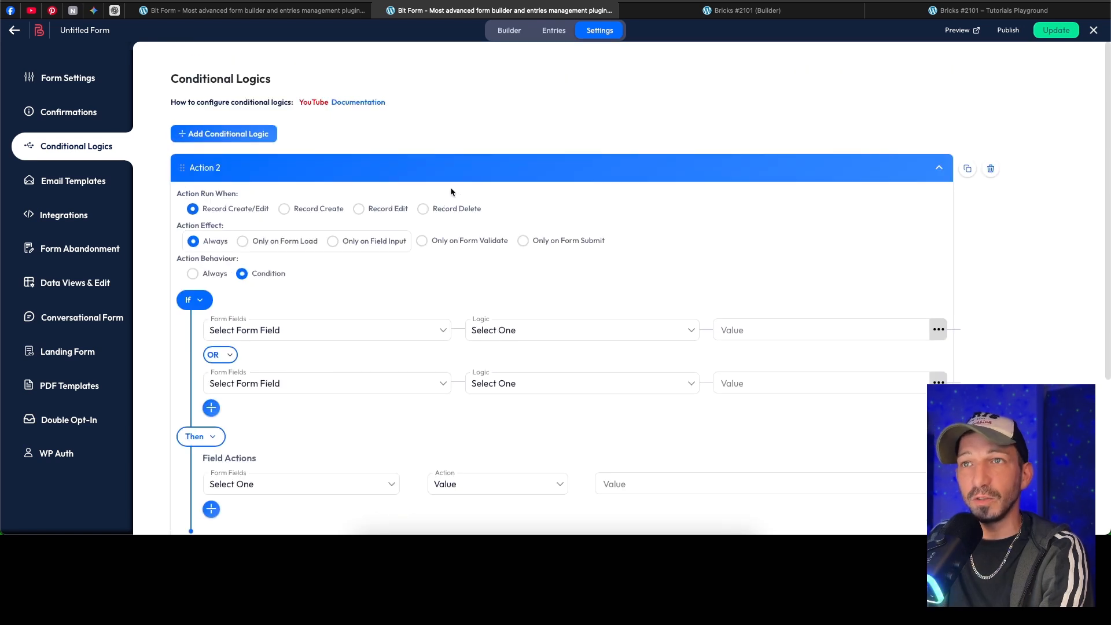
# Step: Review the form's settings pages for email templates, integrations, form abandonment, data views and edit, conversational form and landing form
pyautogui.click(77, 183)
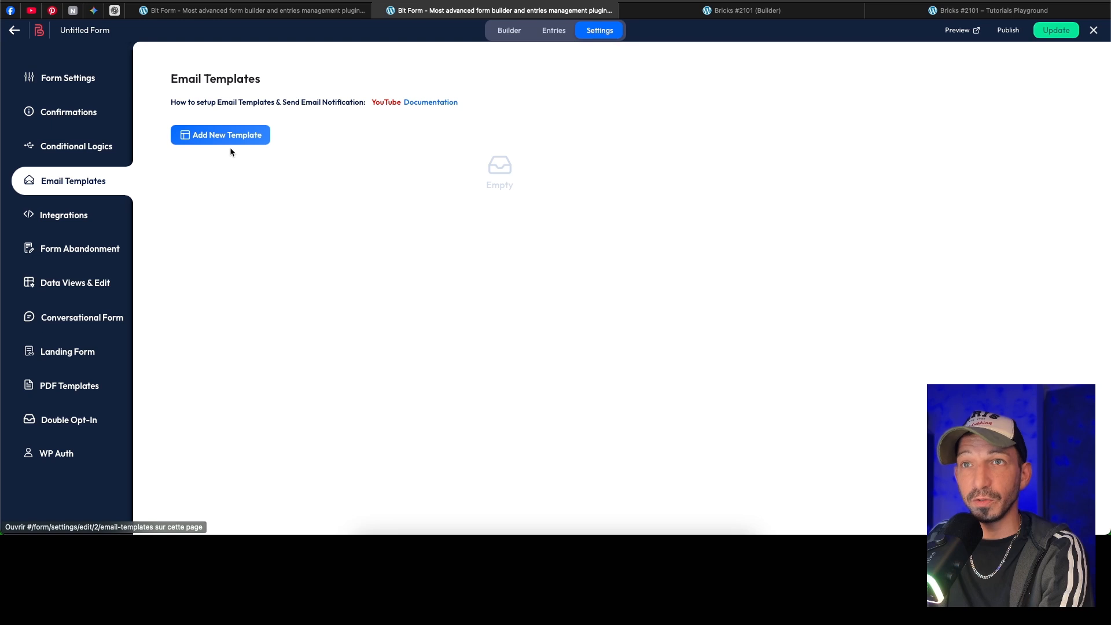
pyautogui.click(76, 217)
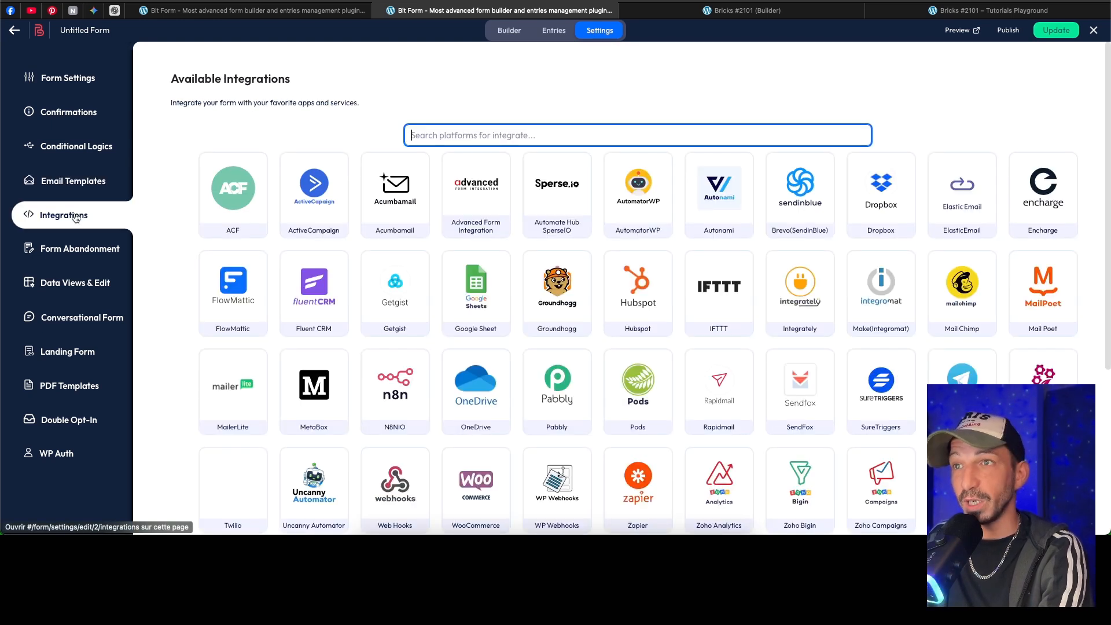
pyautogui.click(72, 256)
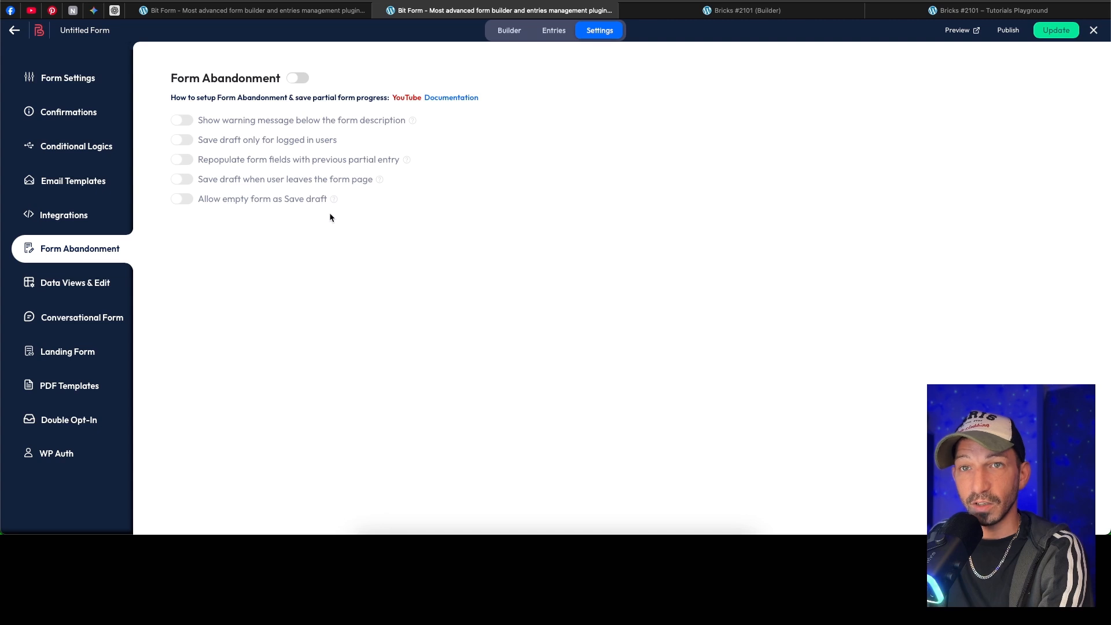
pyautogui.click(79, 285)
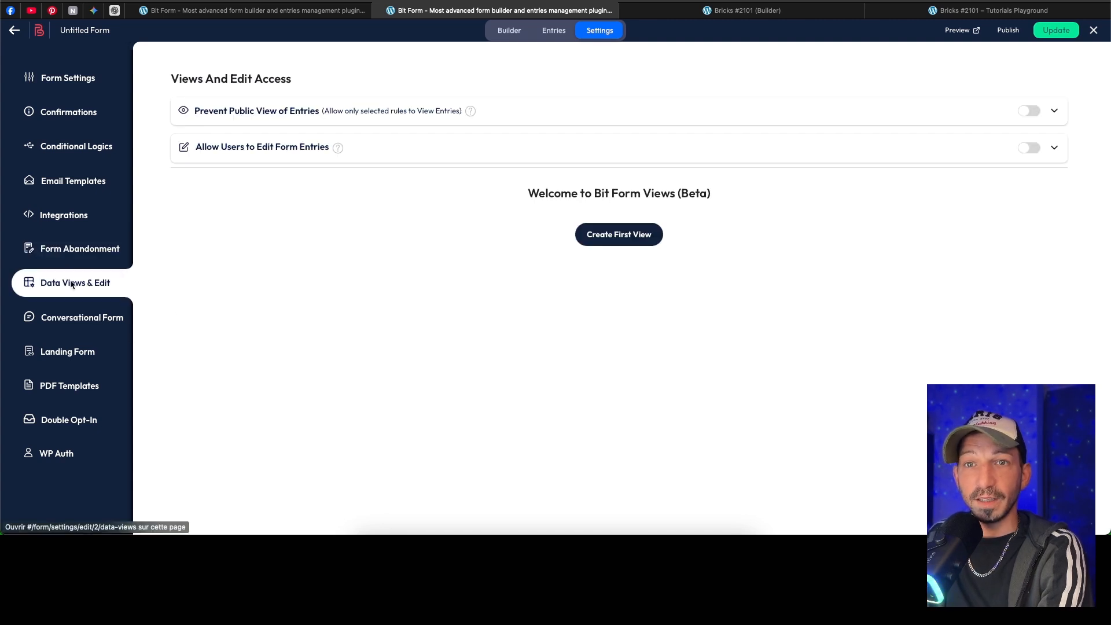
pyautogui.click(76, 317)
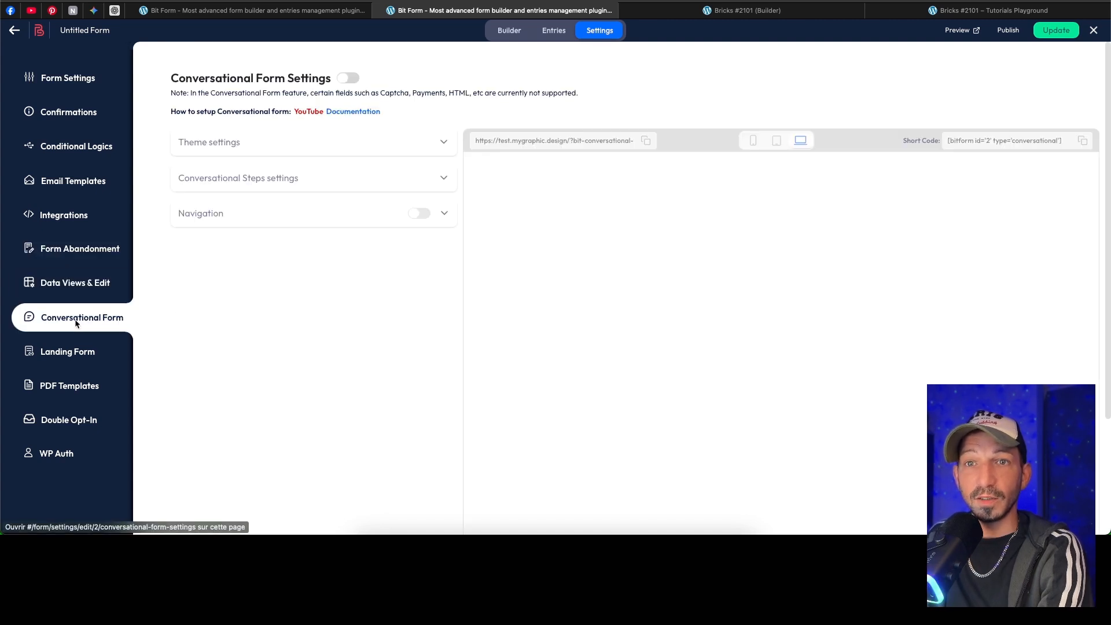
pyautogui.click(79, 355)
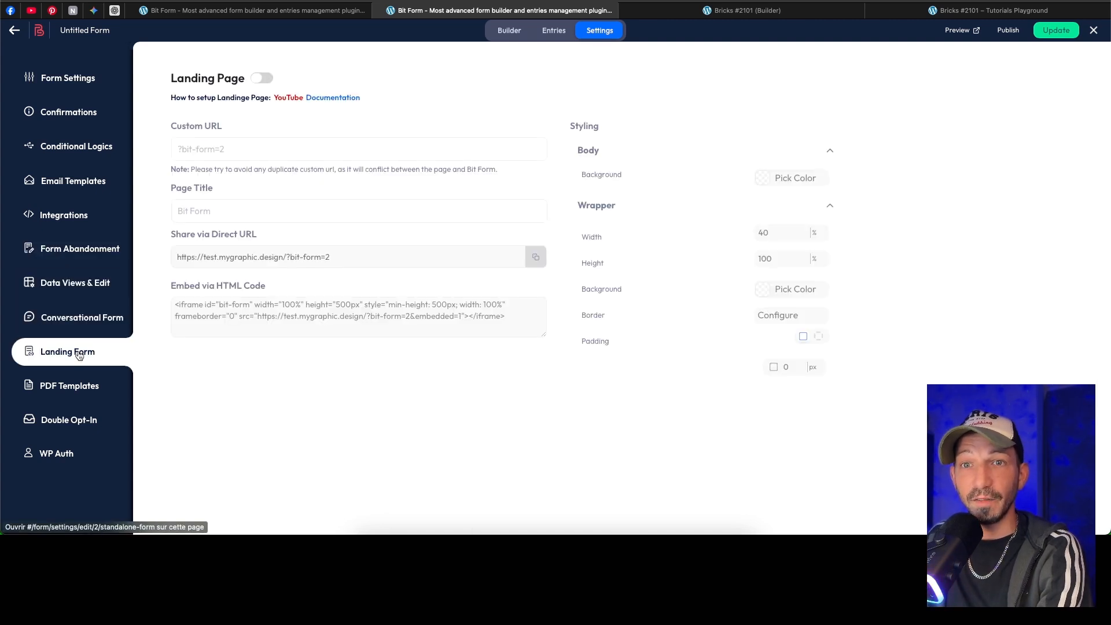
# Step: Add a new PDF template with its default content to the form and return to the list of PDF templates
pyautogui.click(86, 387)
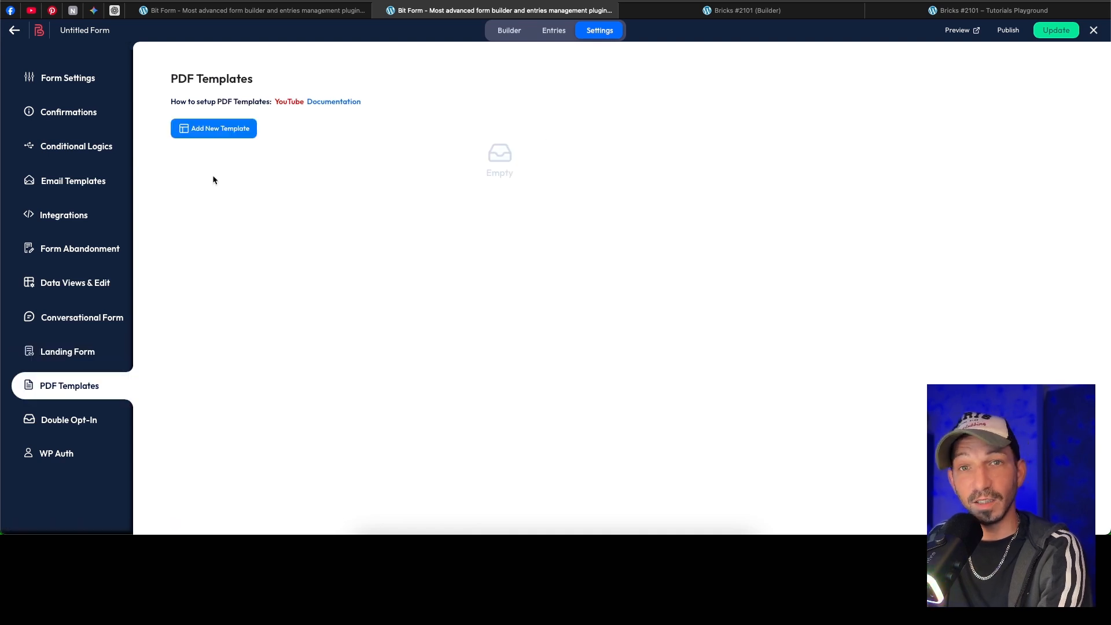
pyautogui.click(214, 131)
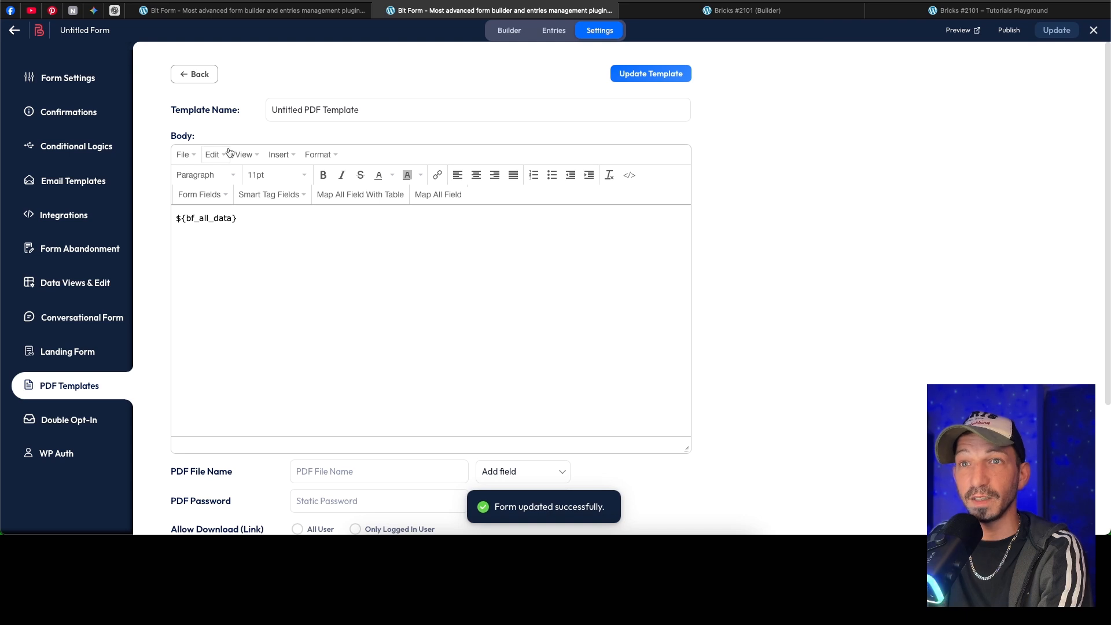
pyautogui.click(199, 75)
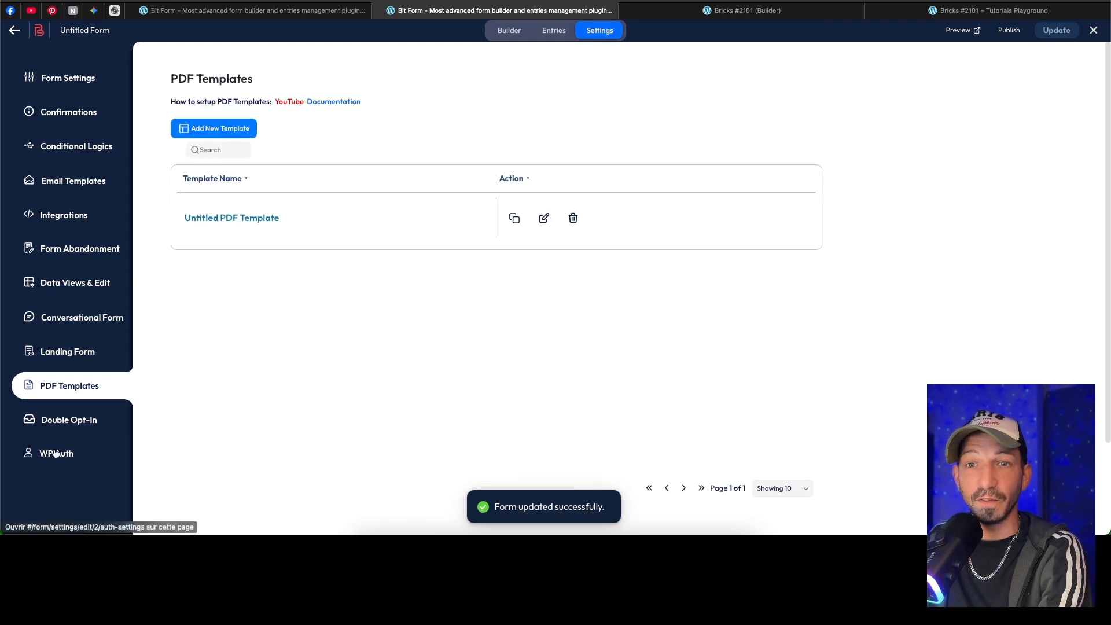
# Step: Review the form's Double Opt-In settings and the WP Authentication registration settings down to the user meta field mapping
pyautogui.click(70, 418)
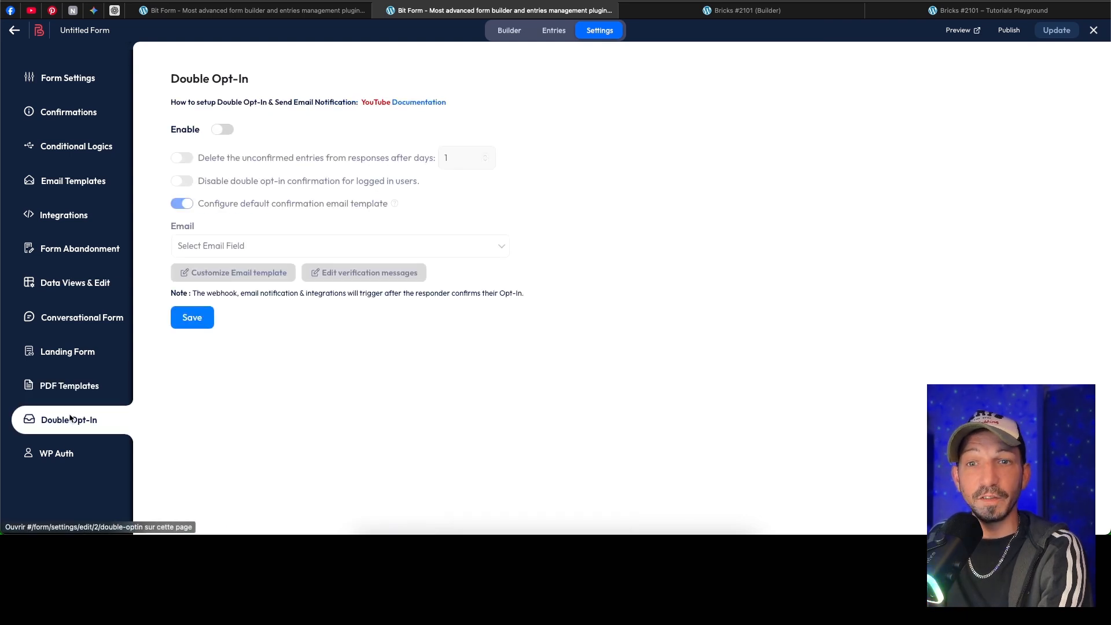
pyautogui.click(65, 453)
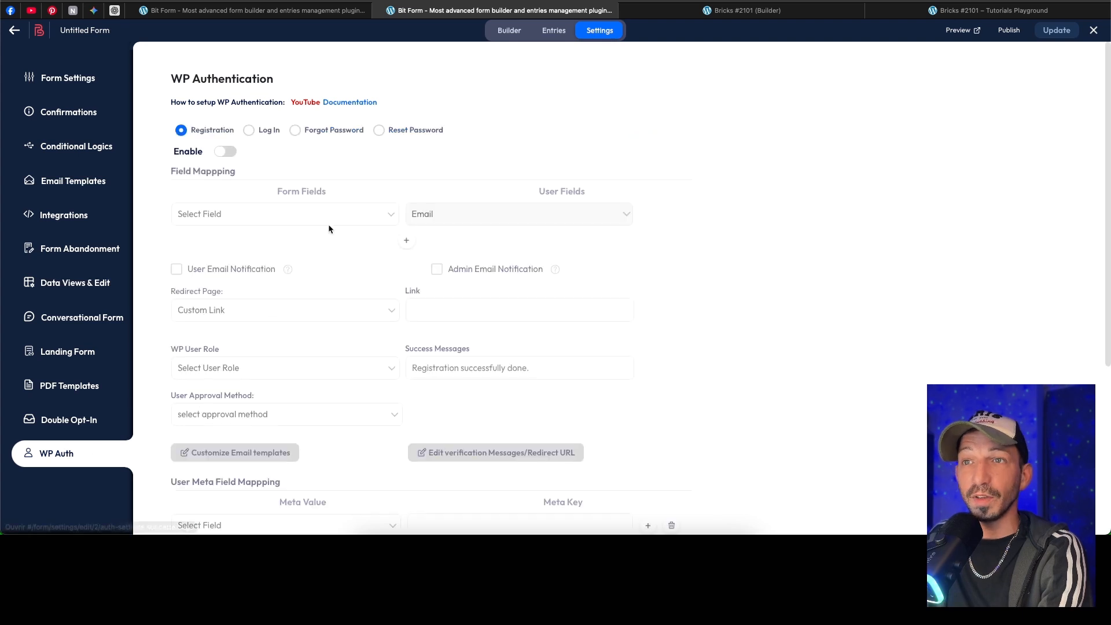
pyautogui.scroll(-3, 529, 148)
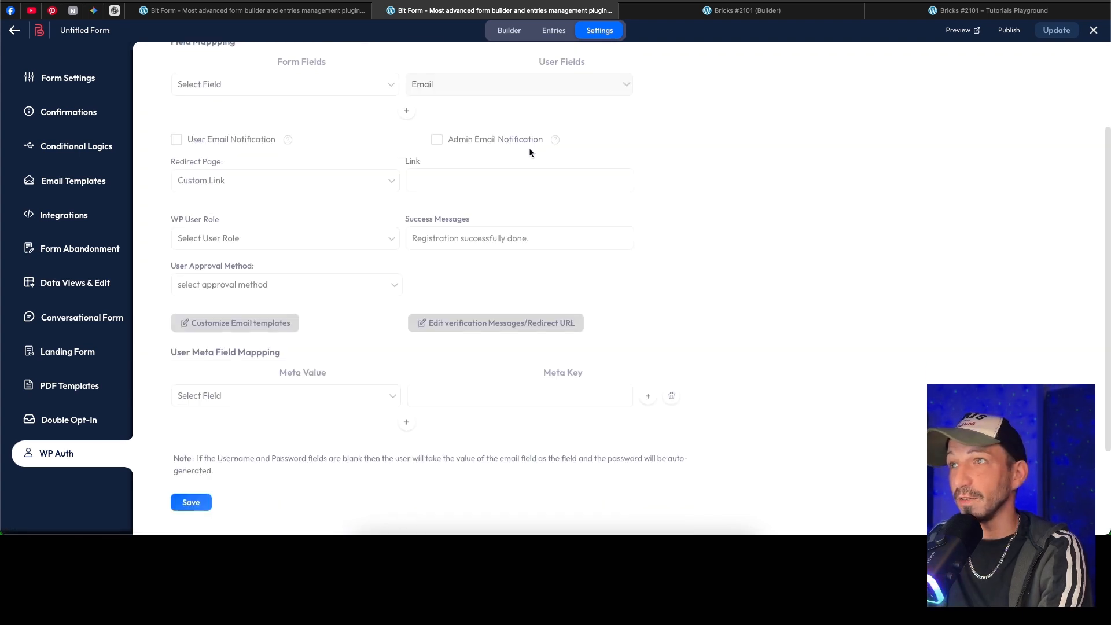
pyautogui.scroll(3, 529, 152)
# Step: Return to the form builder, update the form and select its shortcode in the publish options
pyautogui.click(509, 30)
pyautogui.click(1055, 31)
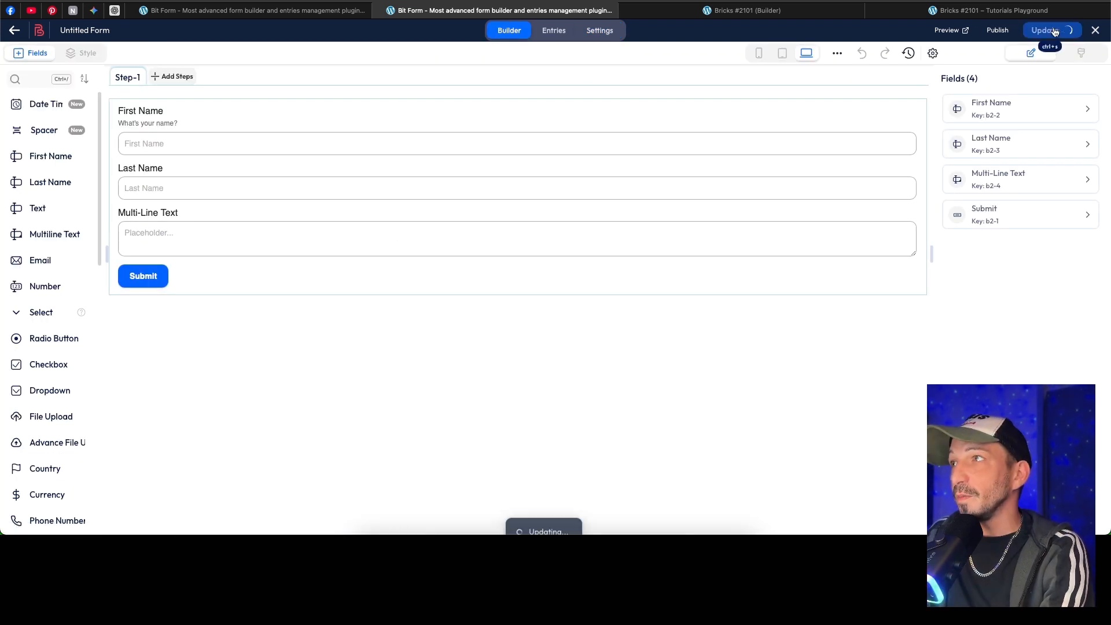
pyautogui.click(996, 32)
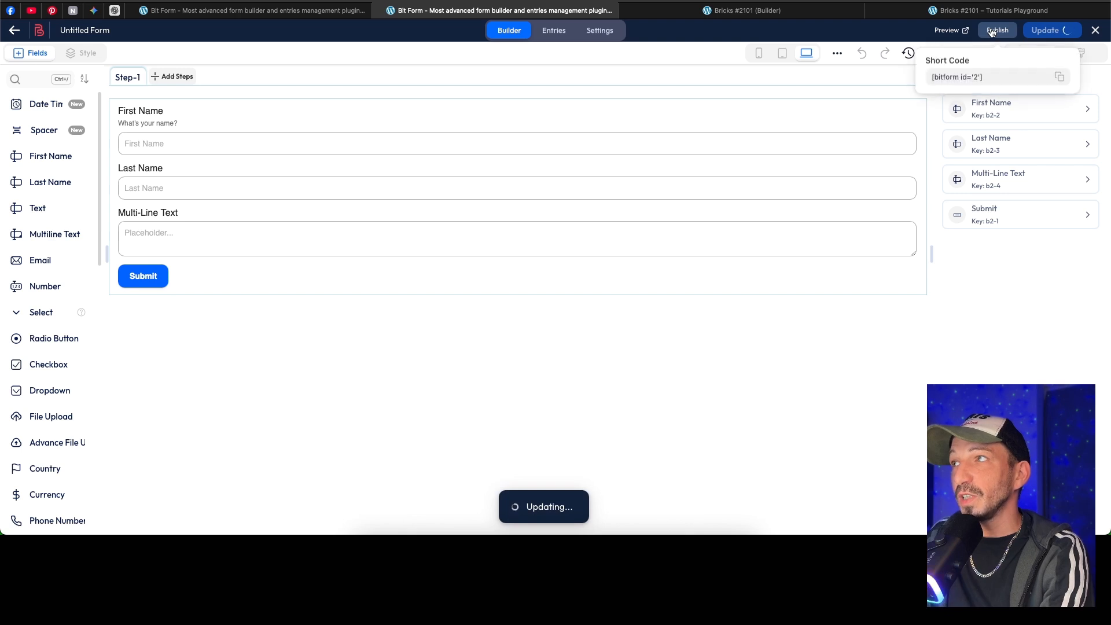
pyautogui.moveTo(1004, 78); pyautogui.dragTo(938, 77)
pyautogui.click(997, 78)
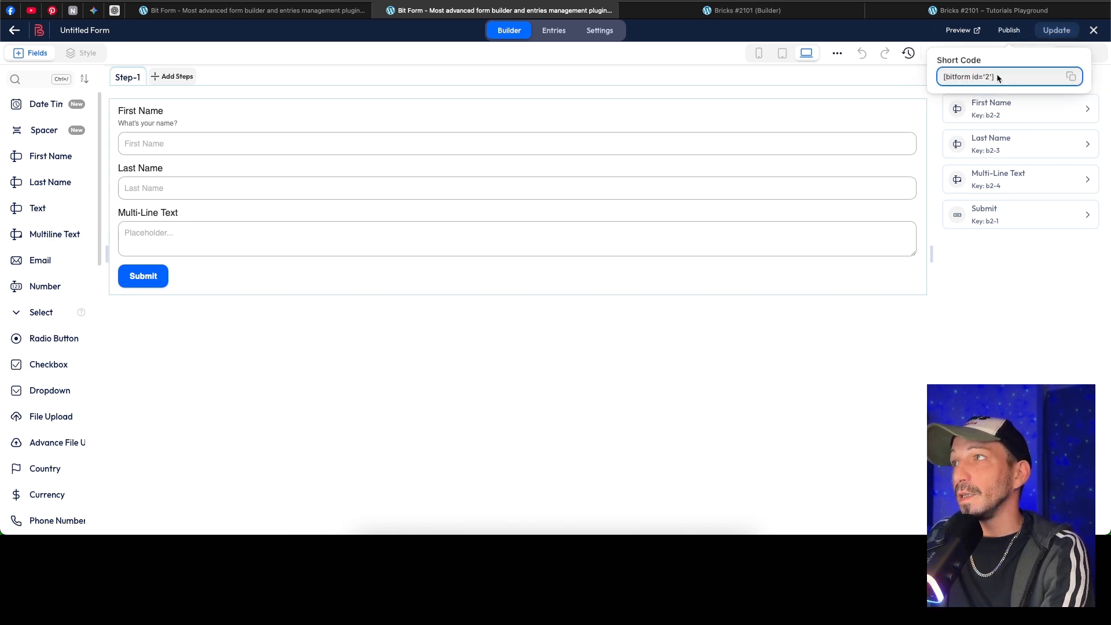
pyautogui.tripleClick(999, 79)
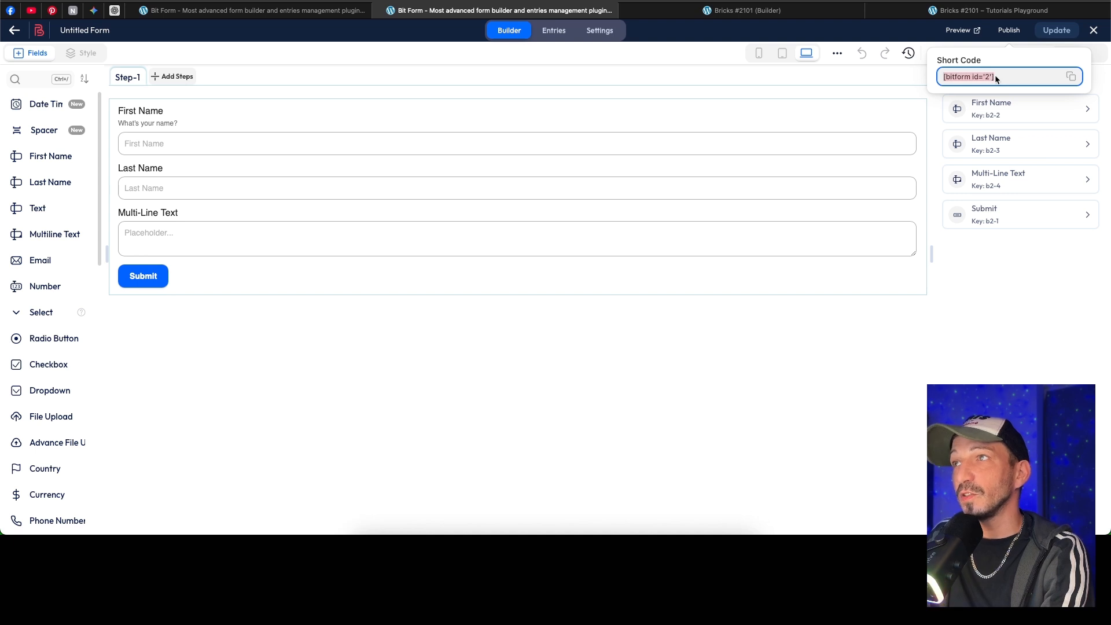
# Step: Switch to the Bricks builder, search elements for "short", add a Bit Form element to the container and assign Contact Form (2)
pyautogui.click(763, 11)
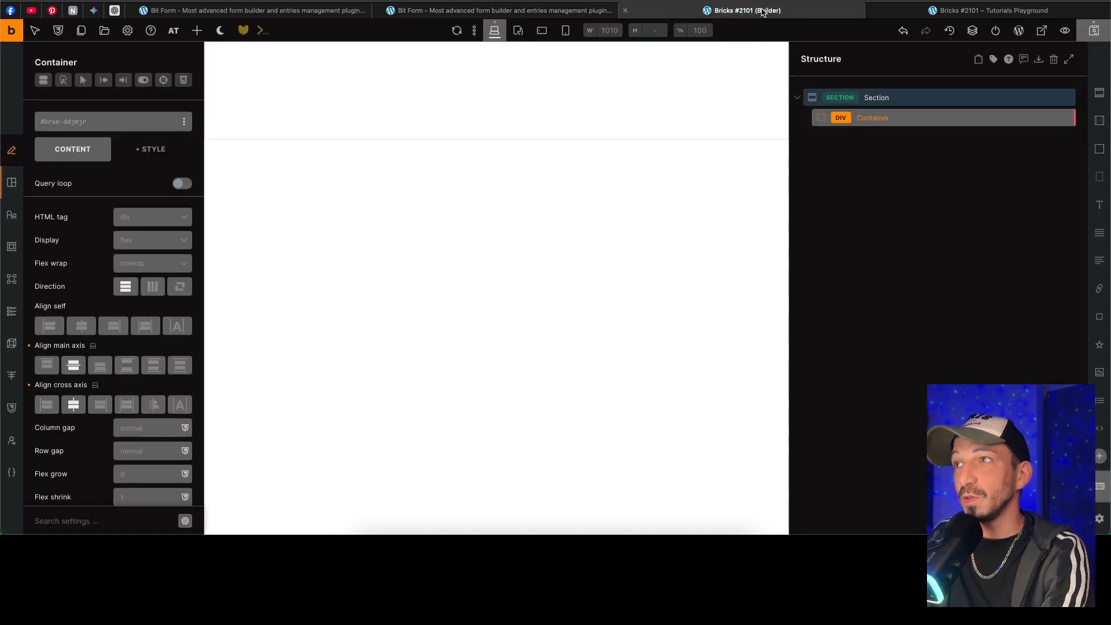
pyautogui.click(200, 40)
pyautogui.write('short')
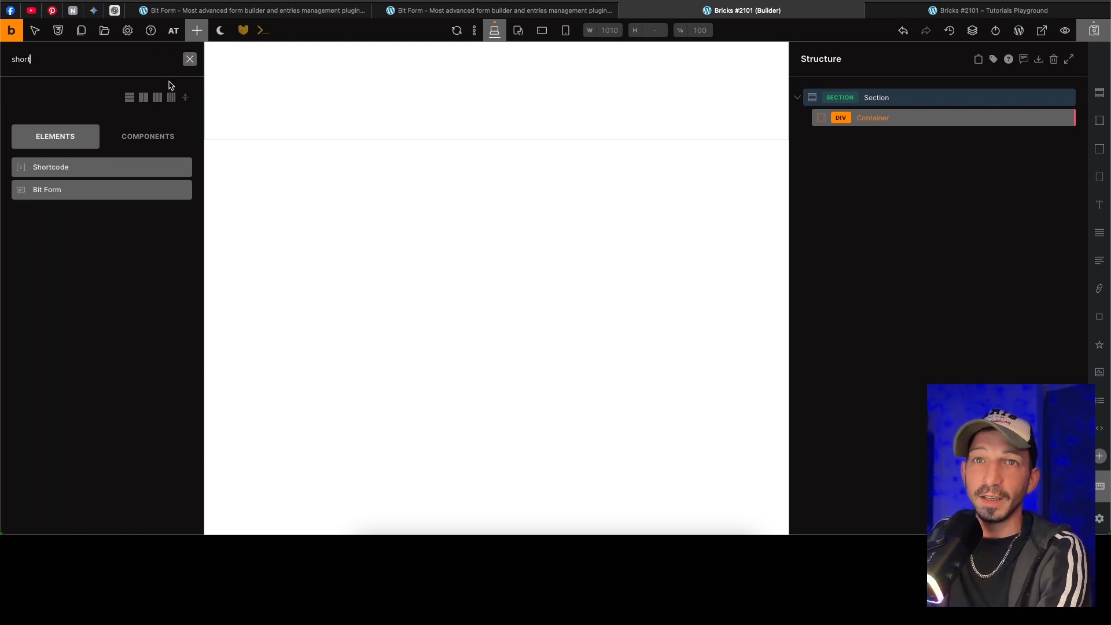
pyautogui.click(65, 192)
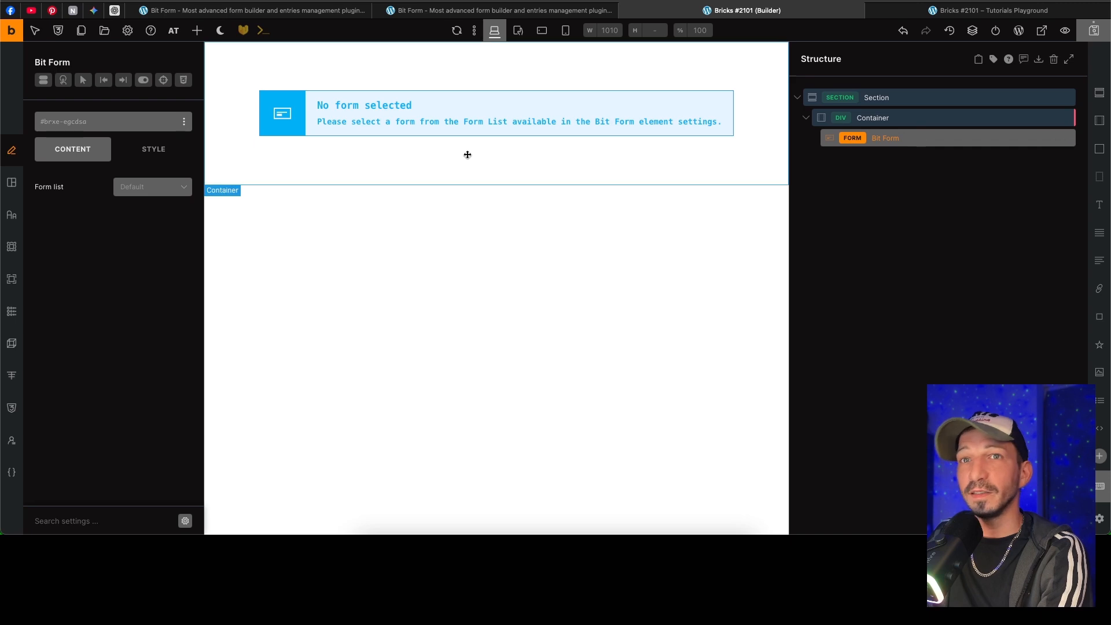
pyautogui.click(153, 191)
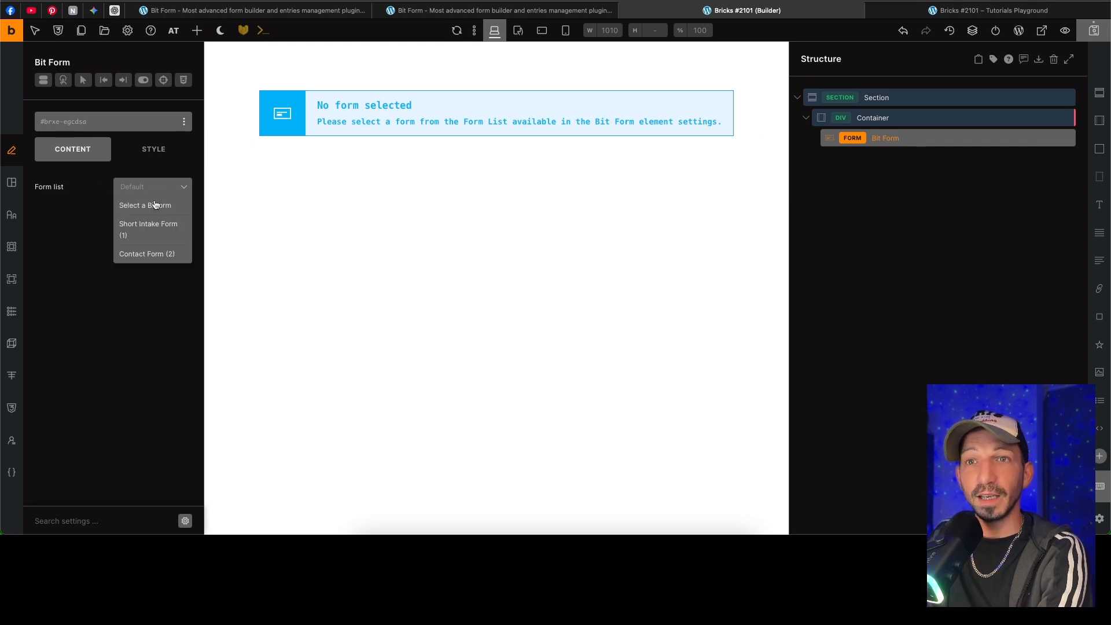
pyautogui.click(154, 255)
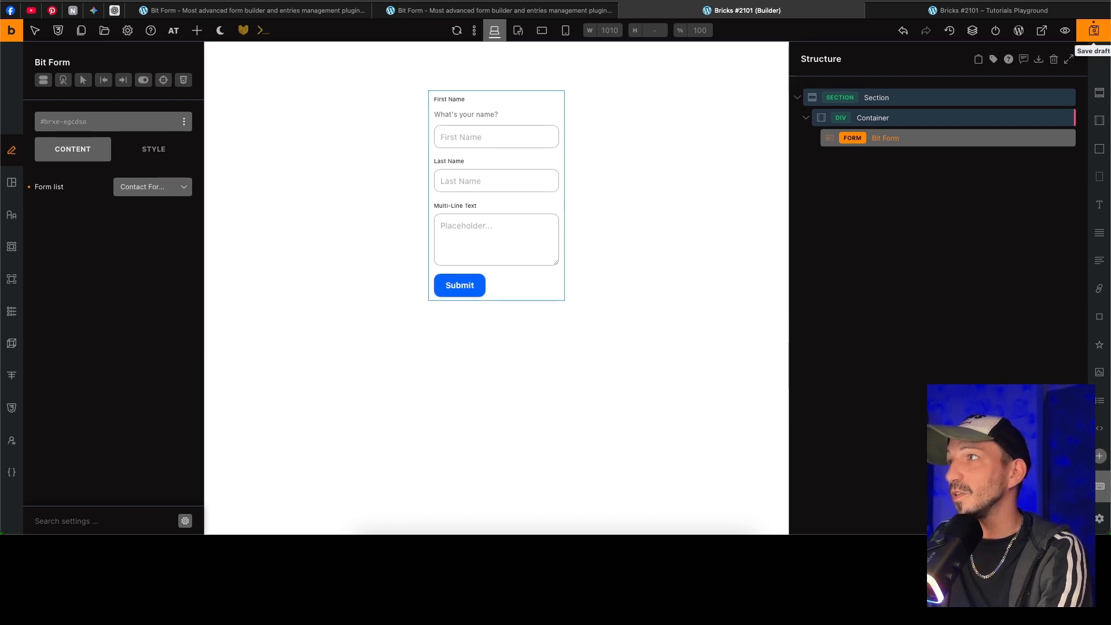
# Step: View the page on the front end and submit the form with a first name, last name and the multi-line text "lkjfmlkjfdmqlkjsdfmljkqs"
pyautogui.click(1043, 31)
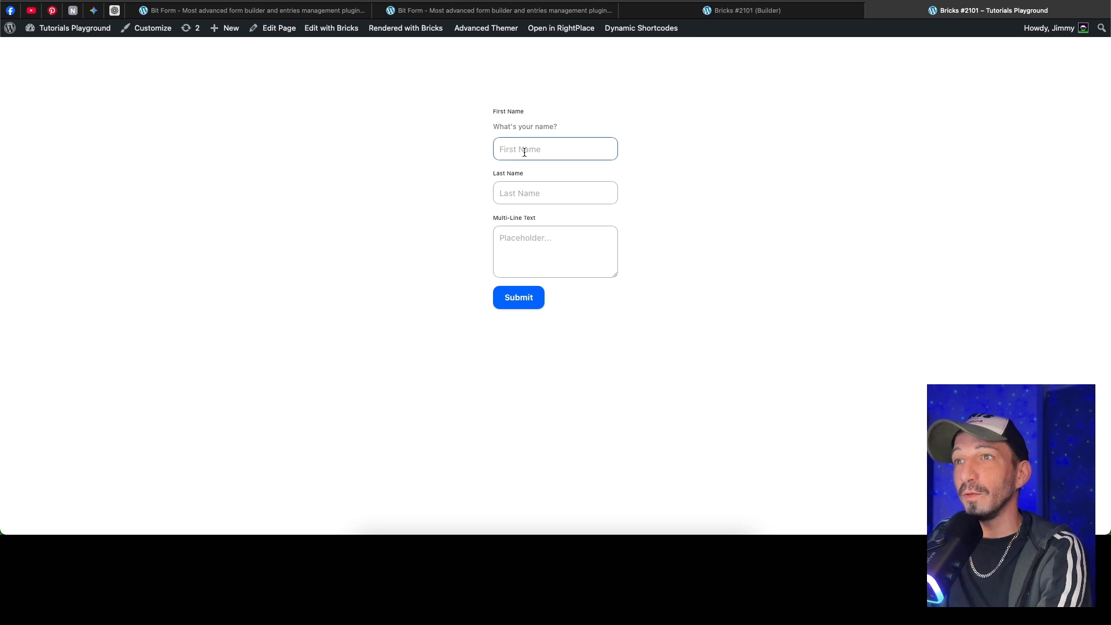
pyautogui.click(525, 151)
pyautogui.write('Jimmy')
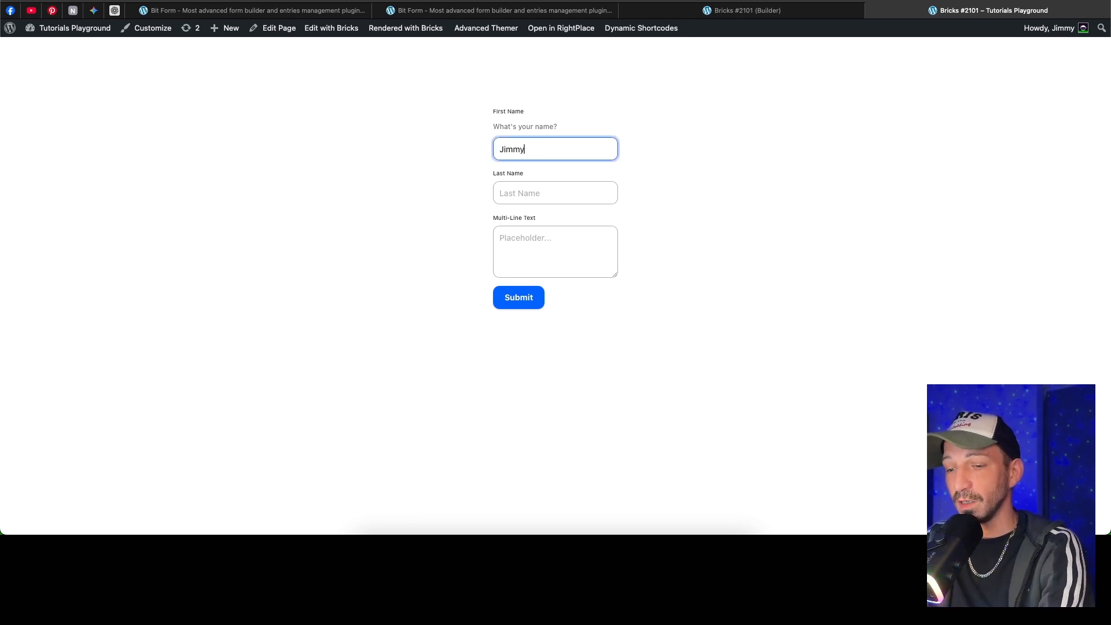
pyautogui.press('Tab')
pyautogui.write('T')
pyautogui.press('Tab')
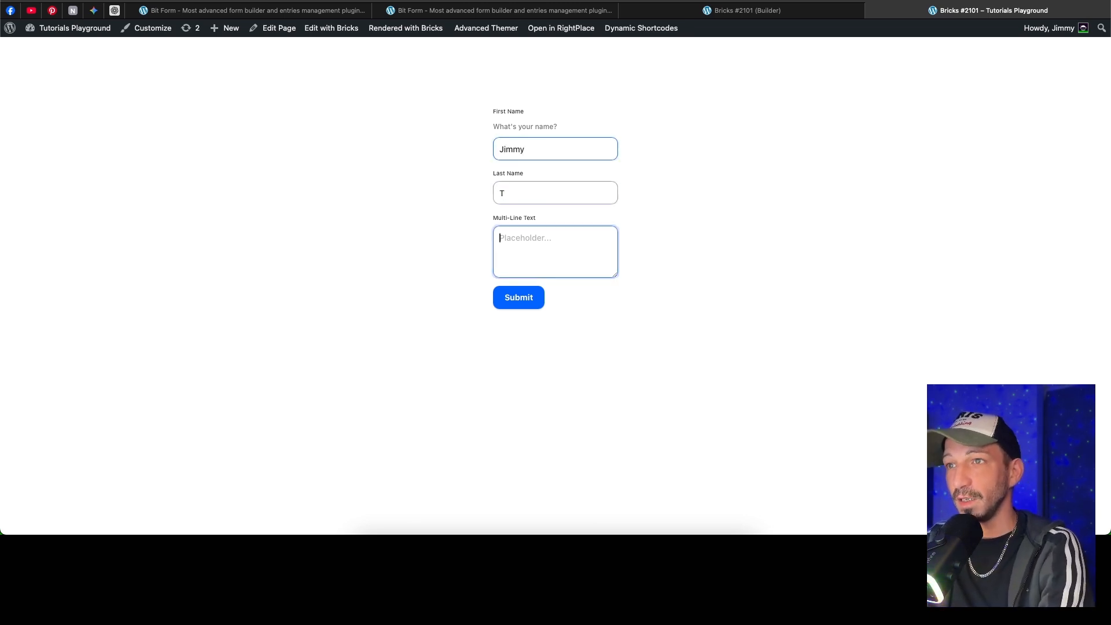
pyautogui.write('lkjfmlkjfdmqlkjsdfmljkqs')
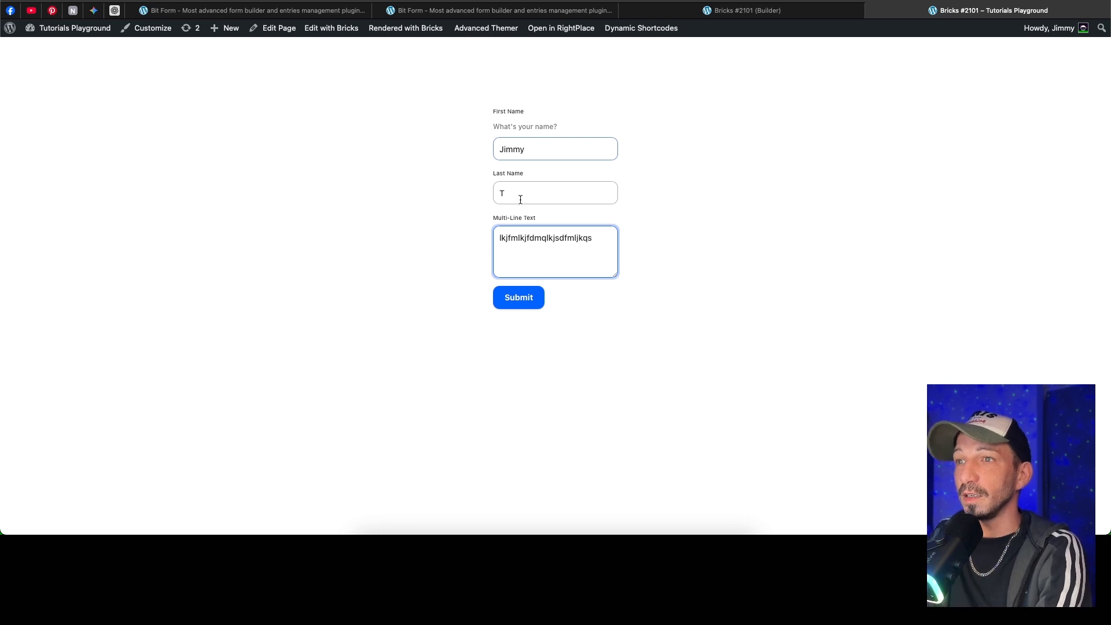
pyautogui.click(520, 296)
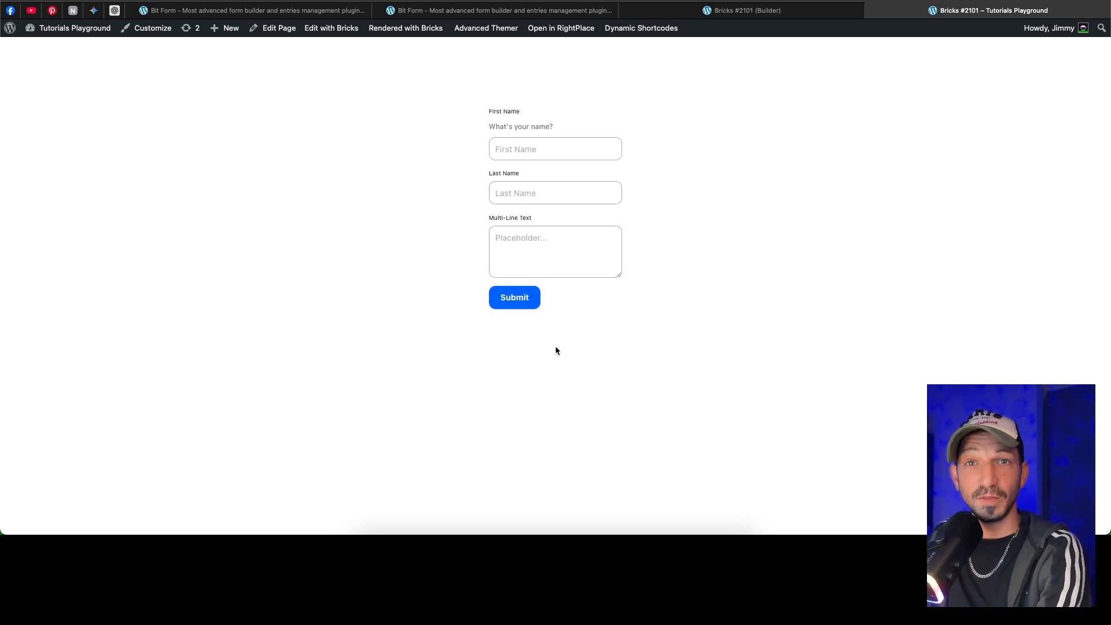
# Step: Switch back to Bit Form, open the submitted entry and examine its refer URL, device, IP address, and created and modified times
pyautogui.click(522, 12)
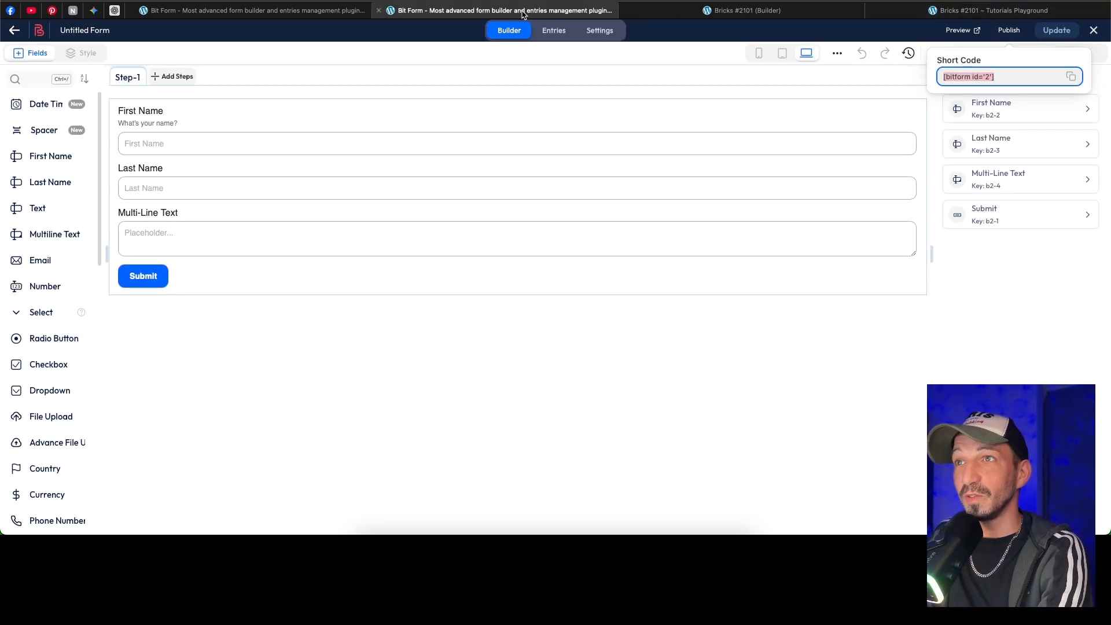
pyautogui.click(550, 36)
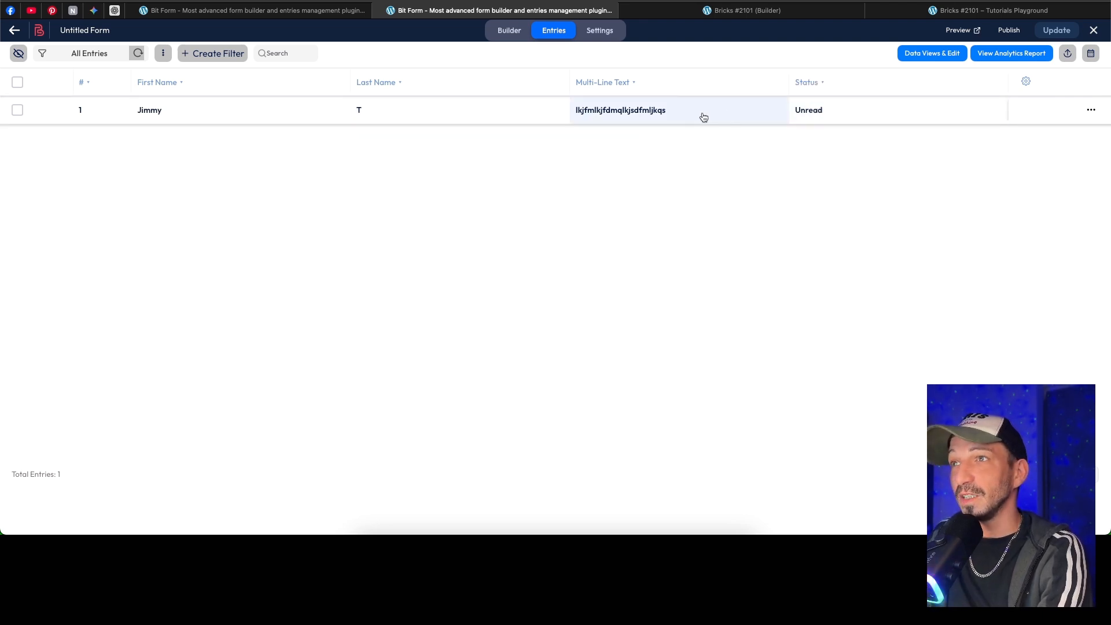
pyautogui.click(255, 114)
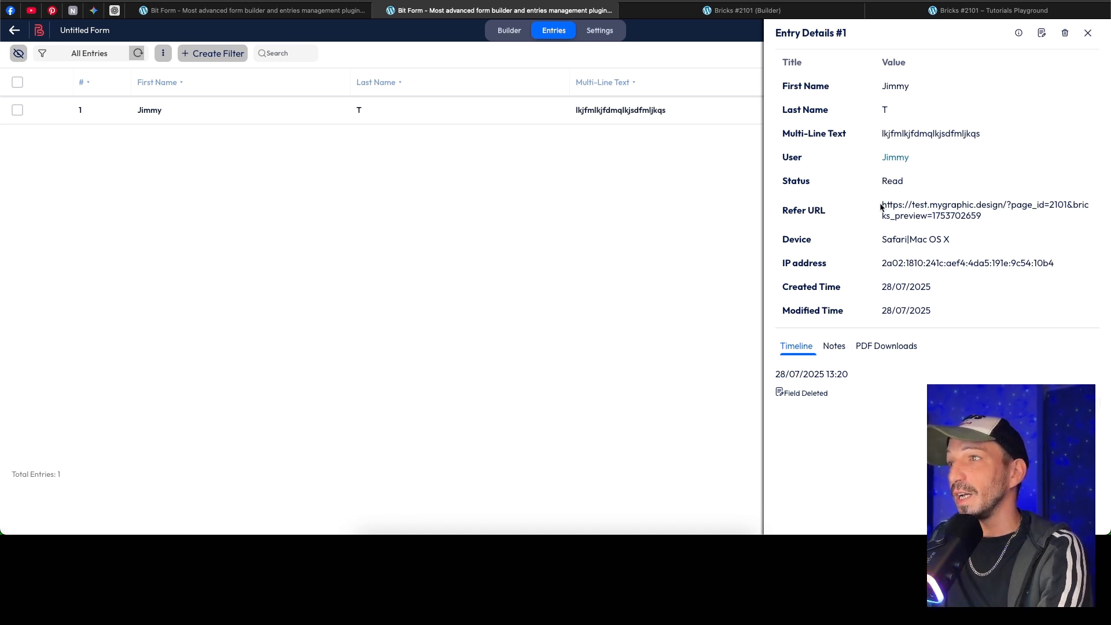
pyautogui.moveTo(881, 207); pyautogui.dragTo(979, 216)
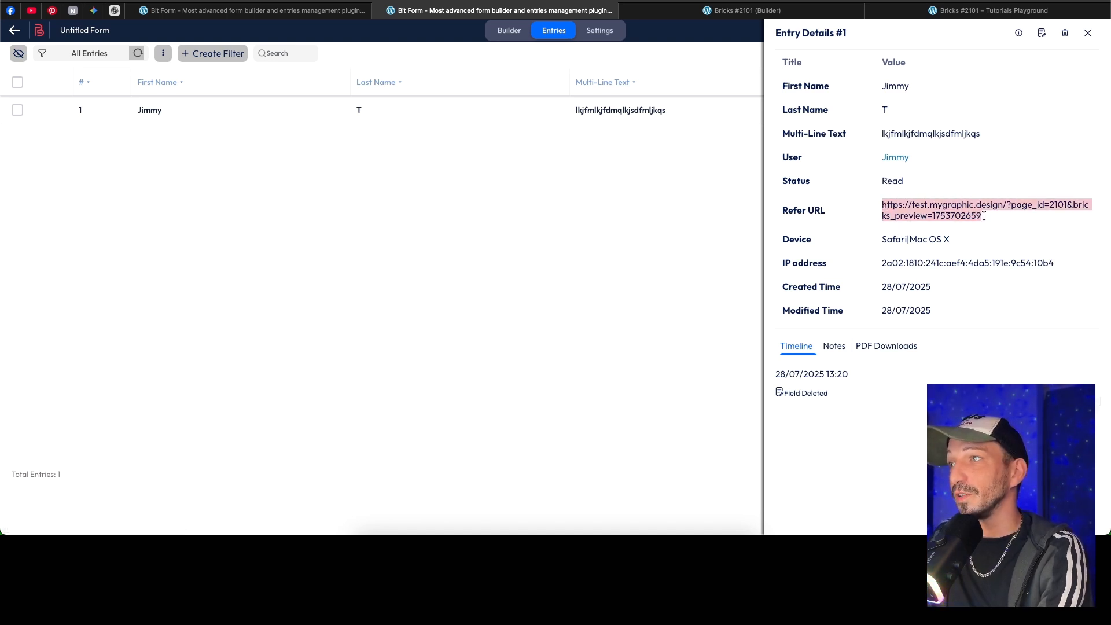
pyautogui.moveTo(882, 240); pyautogui.dragTo(952, 236)
pyautogui.moveTo(883, 264); pyautogui.dragTo(1018, 260)
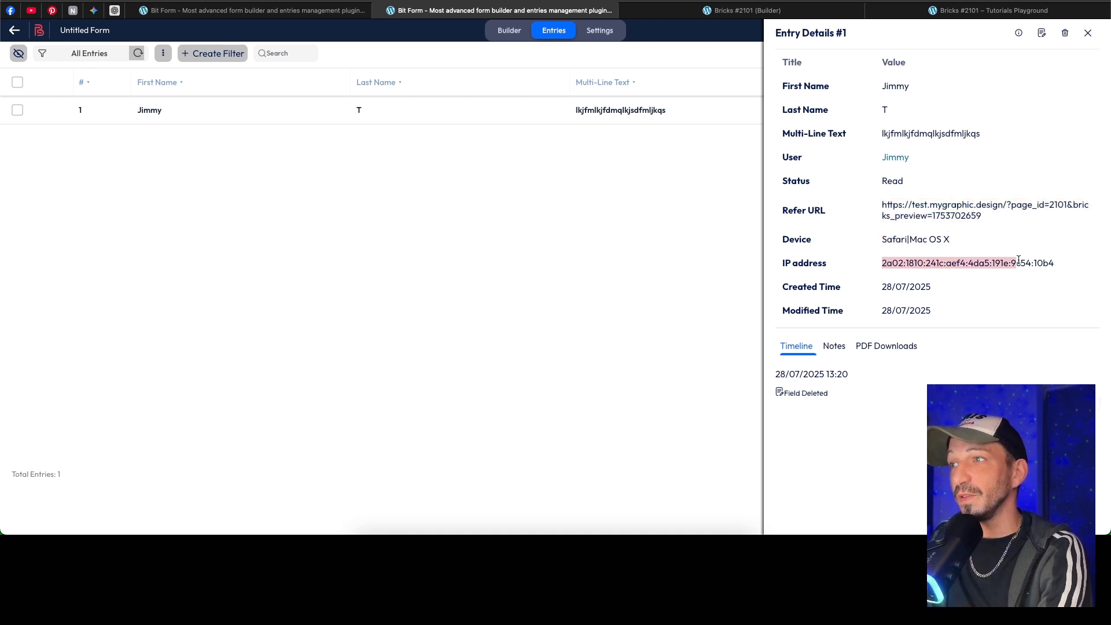
pyautogui.moveTo(879, 286); pyautogui.dragTo(906, 311)
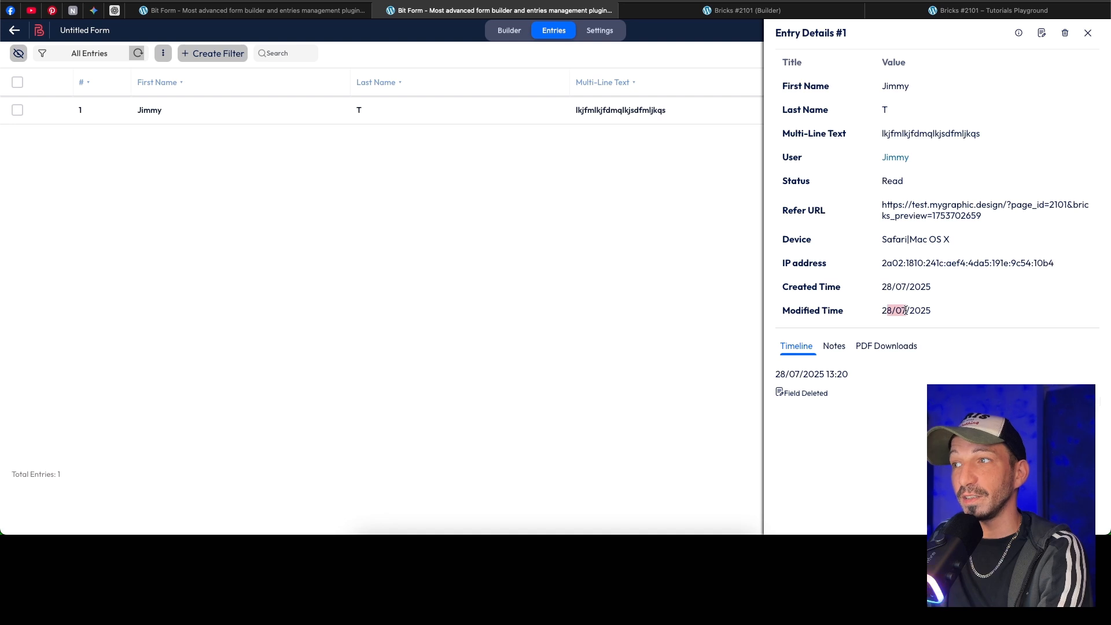